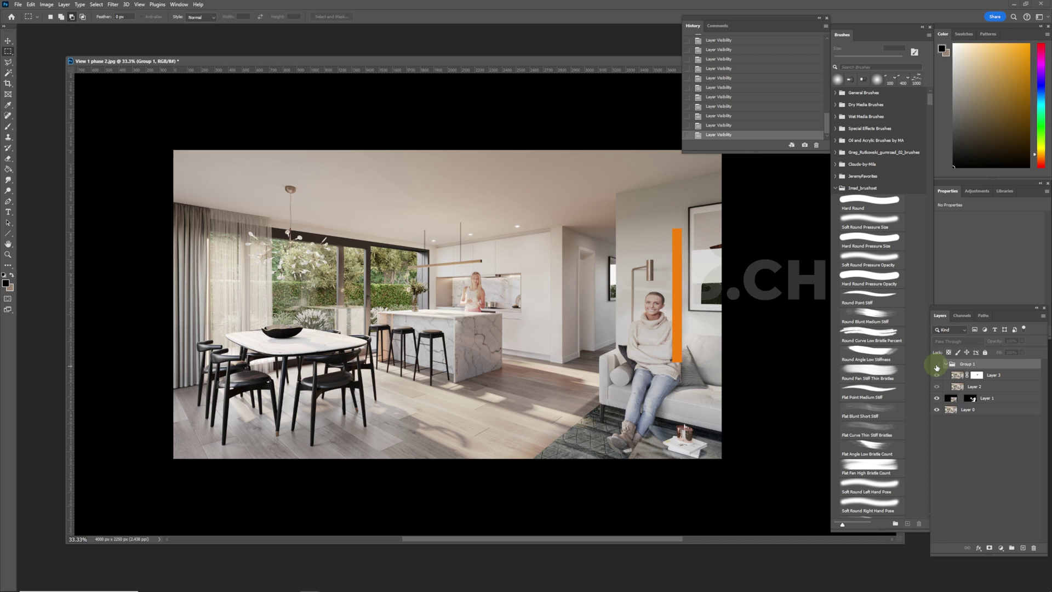
Turn off Group 1's visibility so the render shows the original flat 3D faces.
click(936, 365)
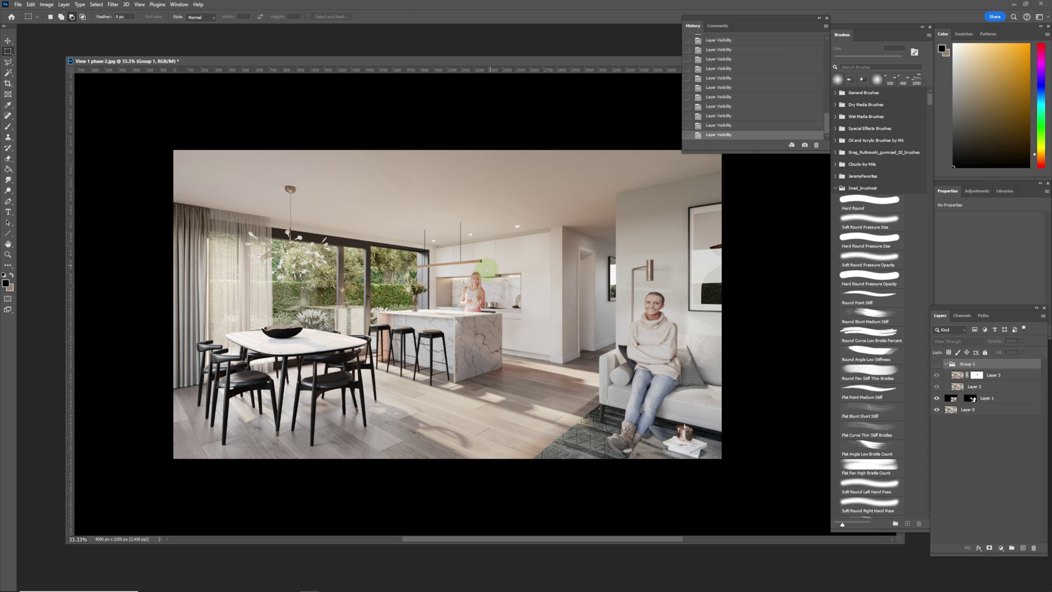
Zoom in on the kitchen and seated woman, and turn Group 1 on to show the realistic face.
scroll(553, 345, up, 1)
scroll(552, 345, up, 1)
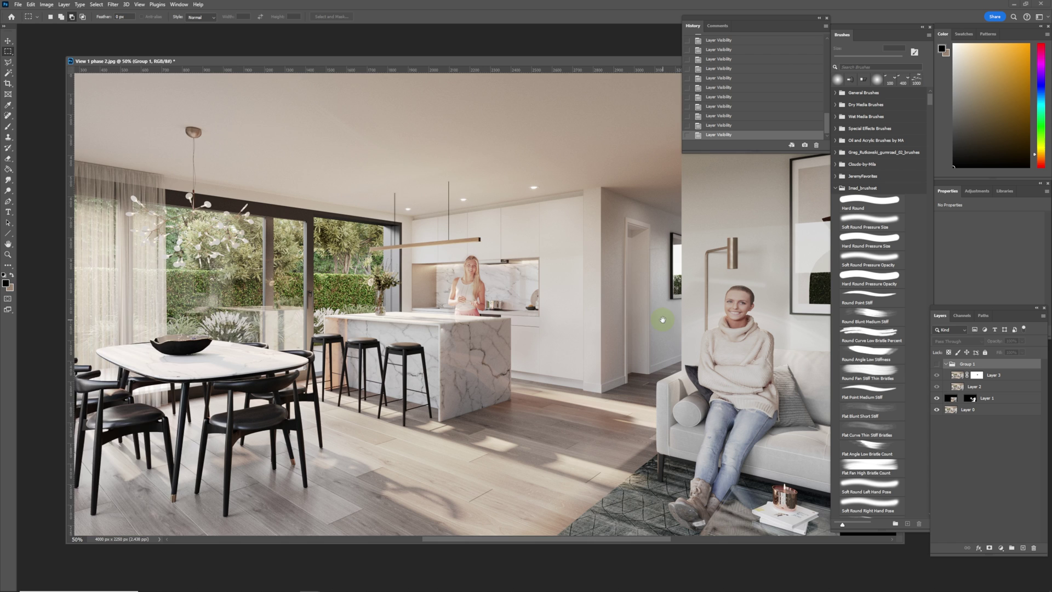
drag(663, 319, 526, 312)
scroll(601, 323, up, 1)
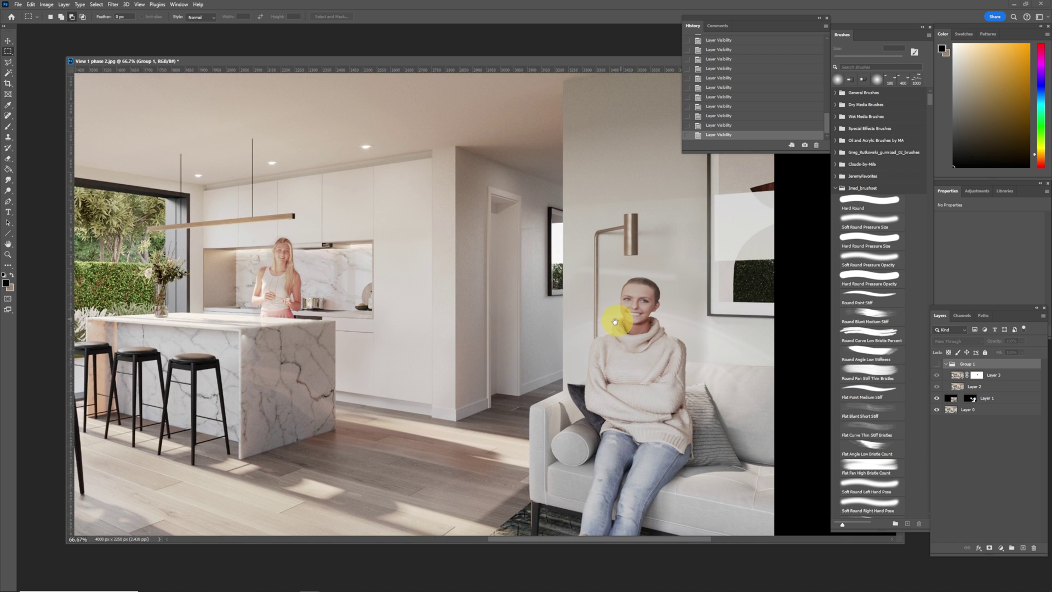
drag(622, 307, 603, 314)
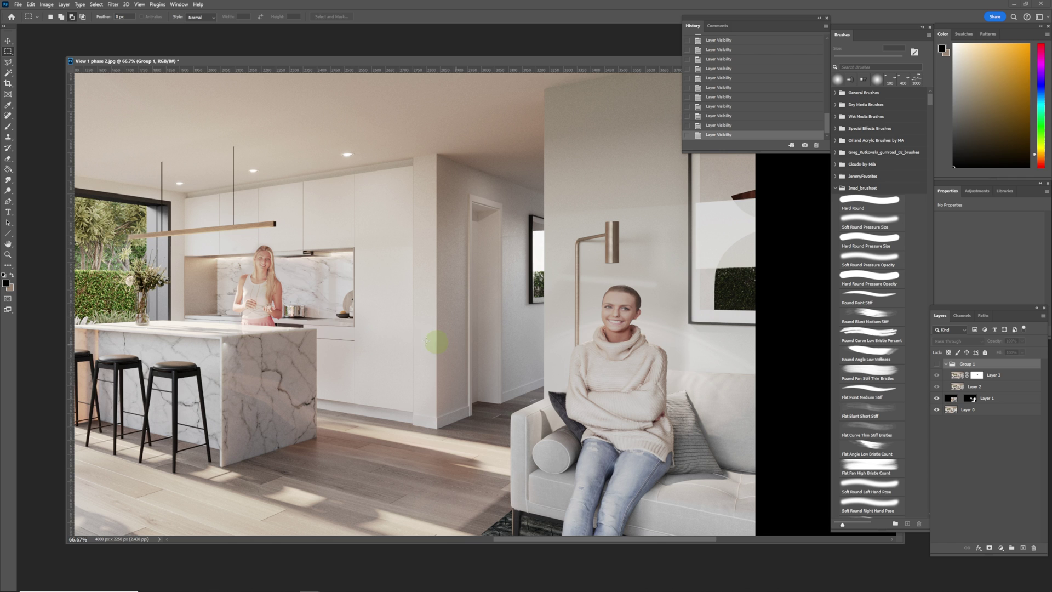
click(938, 365)
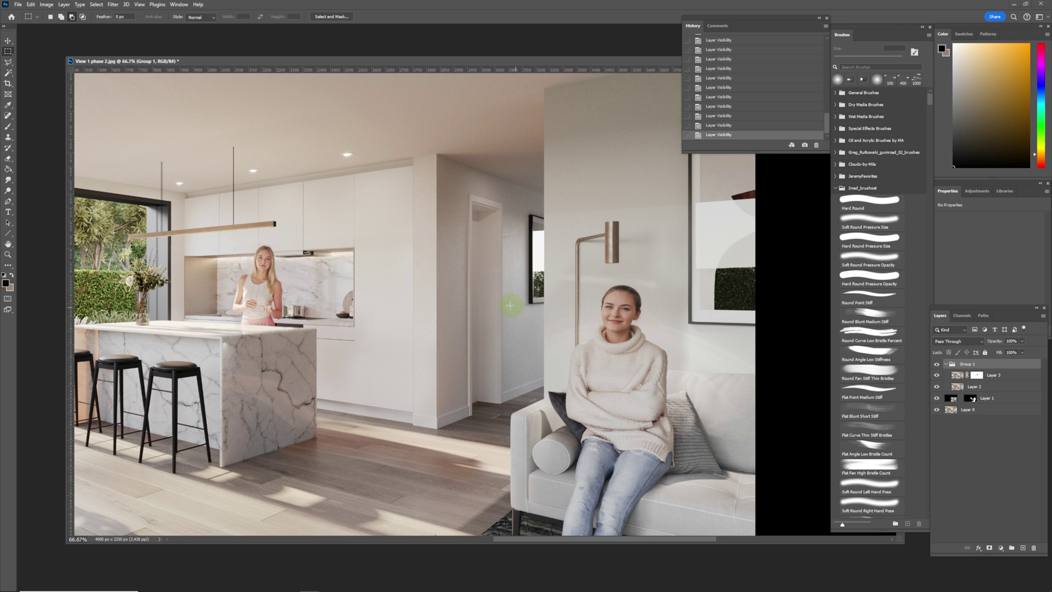
drag(487, 318, 523, 313)
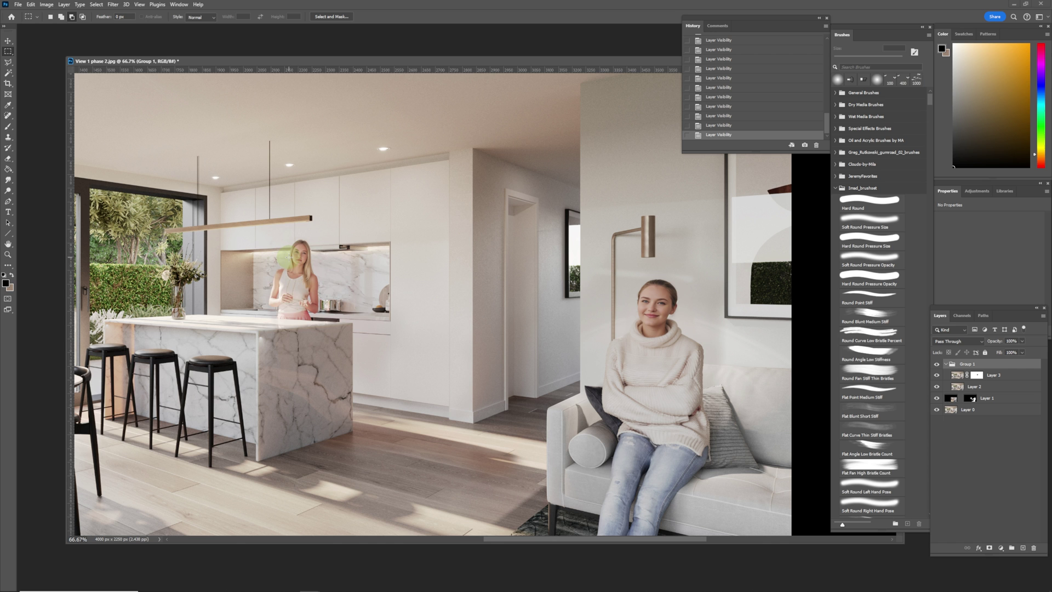
click(410, 320)
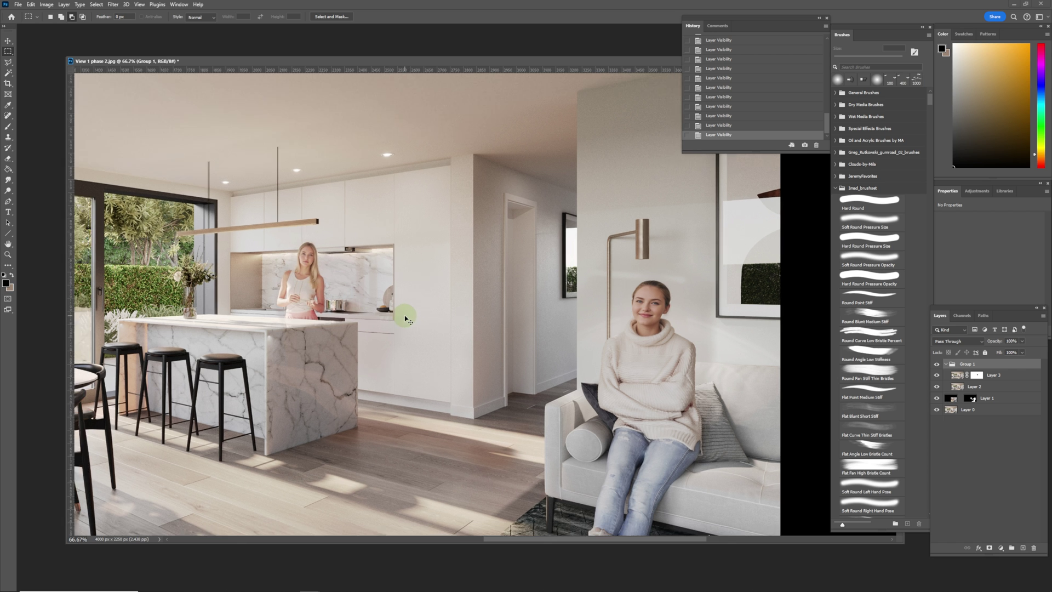
scroll(408, 316, down, 1)
drag(436, 293, 477, 299)
click(392, 349)
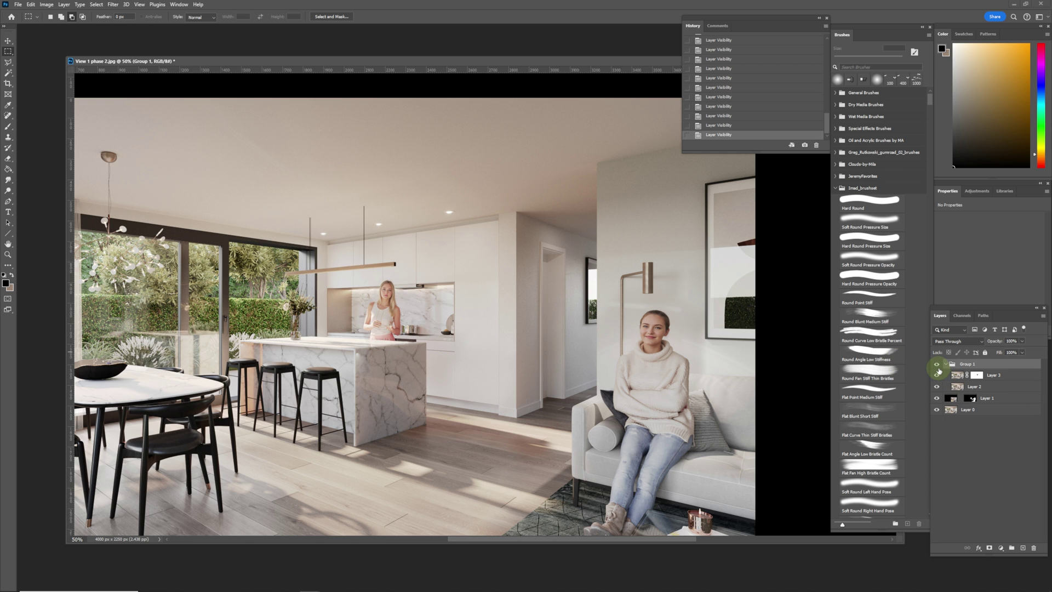
Toggle Group 1 off and back on to compare faces, then bring up the Stable Diffusion browser window.
click(938, 365)
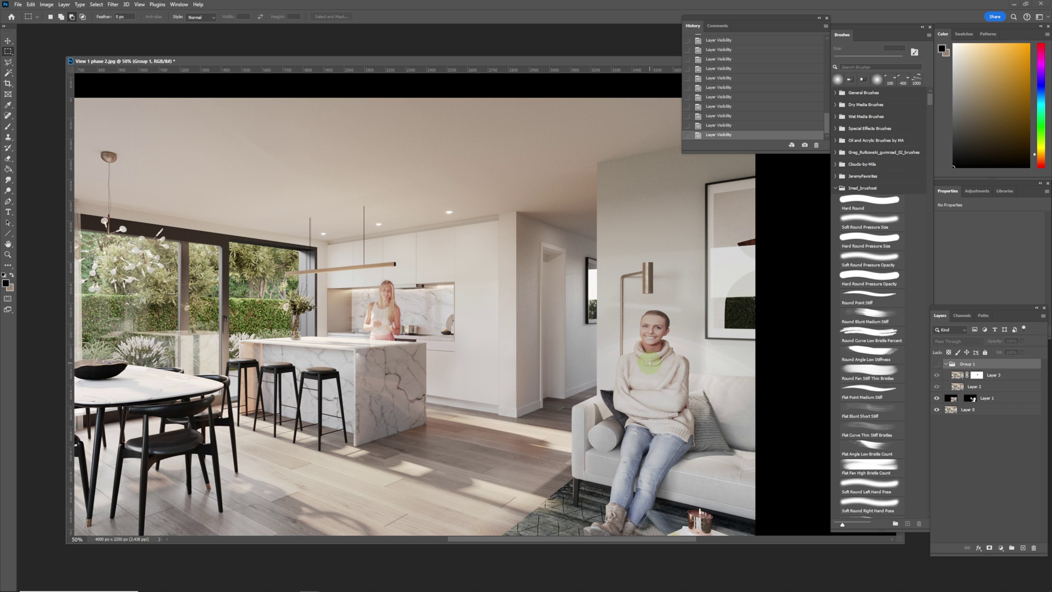
click(937, 364)
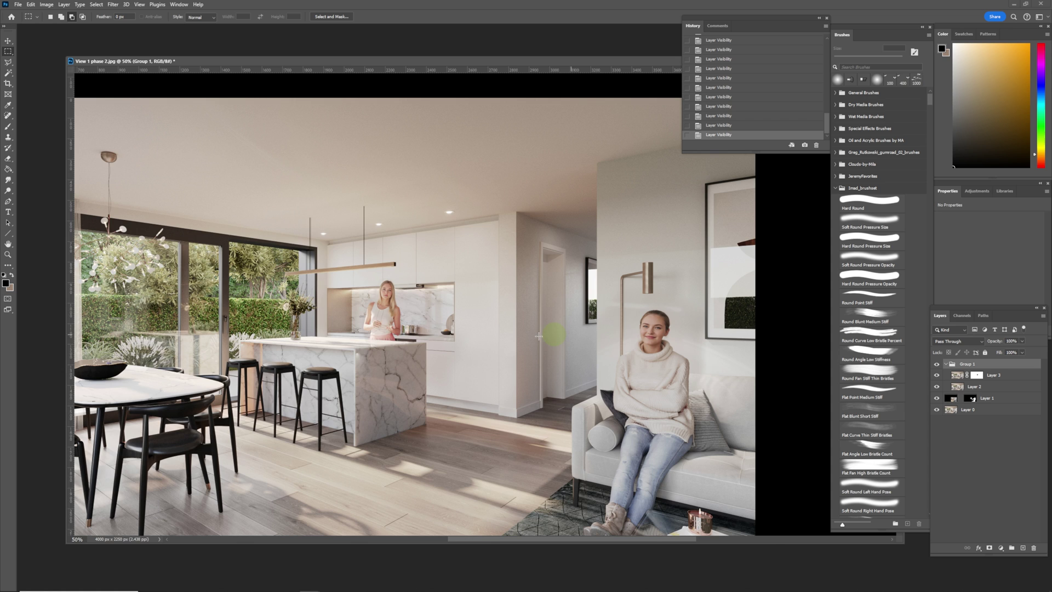
key(alt+Tab)
drag(395, 173, 490, 85)
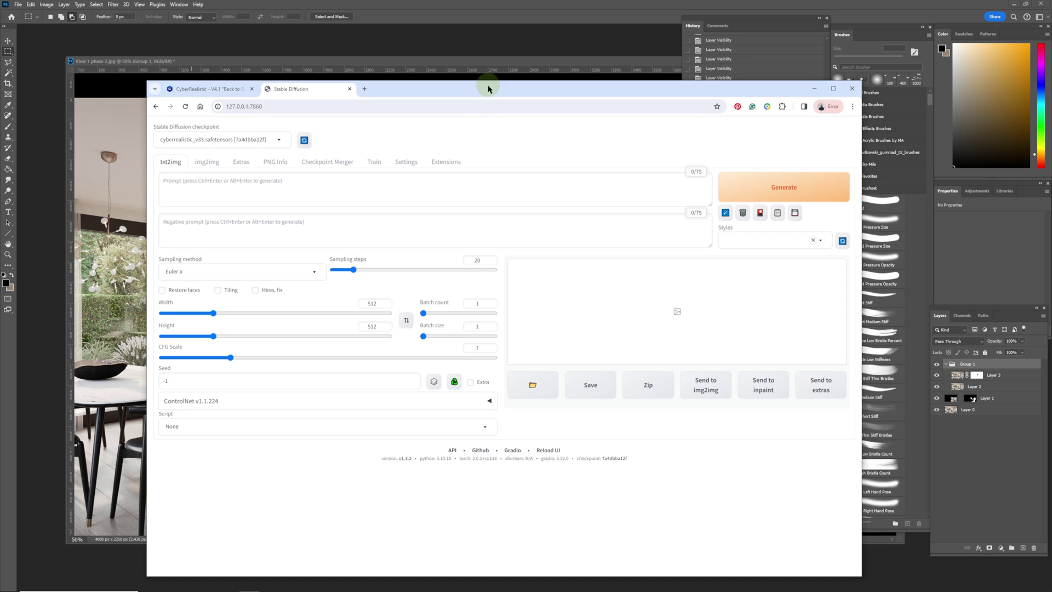
mouse_move(488, 89)
mouse_down()
mouse_move(501, 108)
mouse_move(502, 96)
mouse_up()
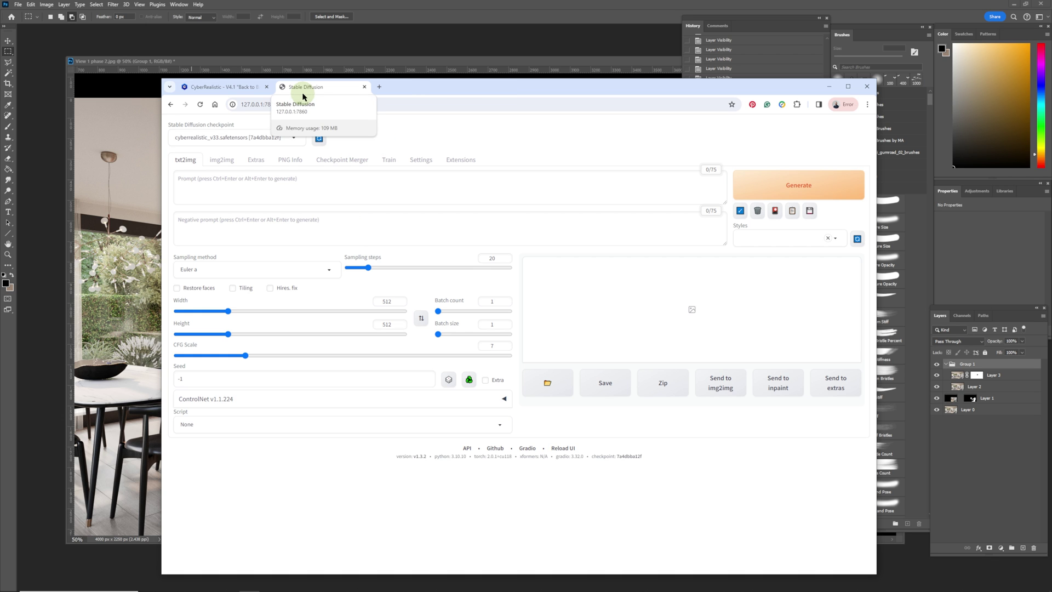
drag(408, 87, 423, 94)
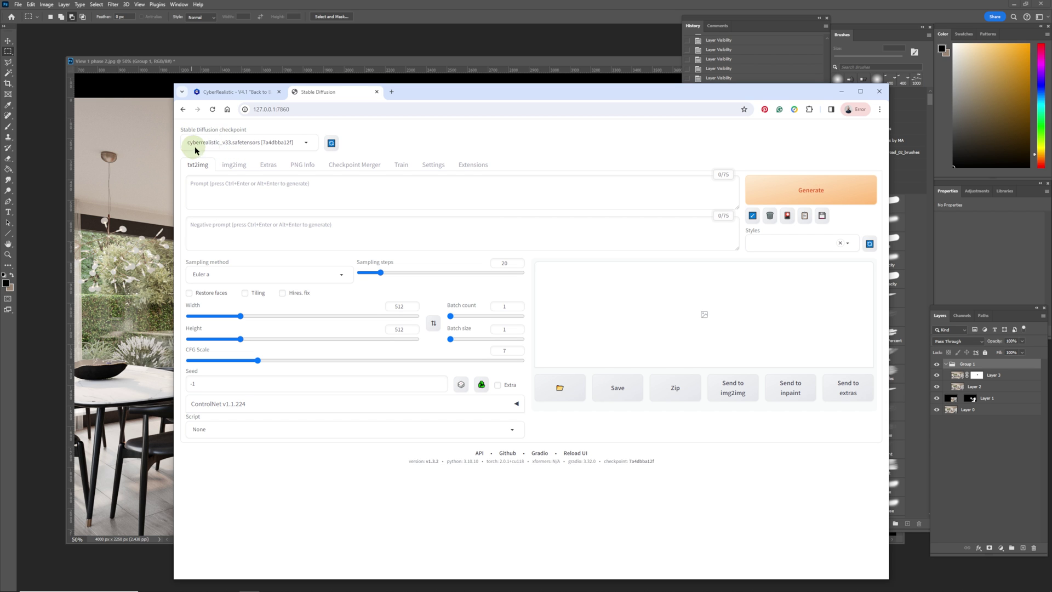
click(230, 93)
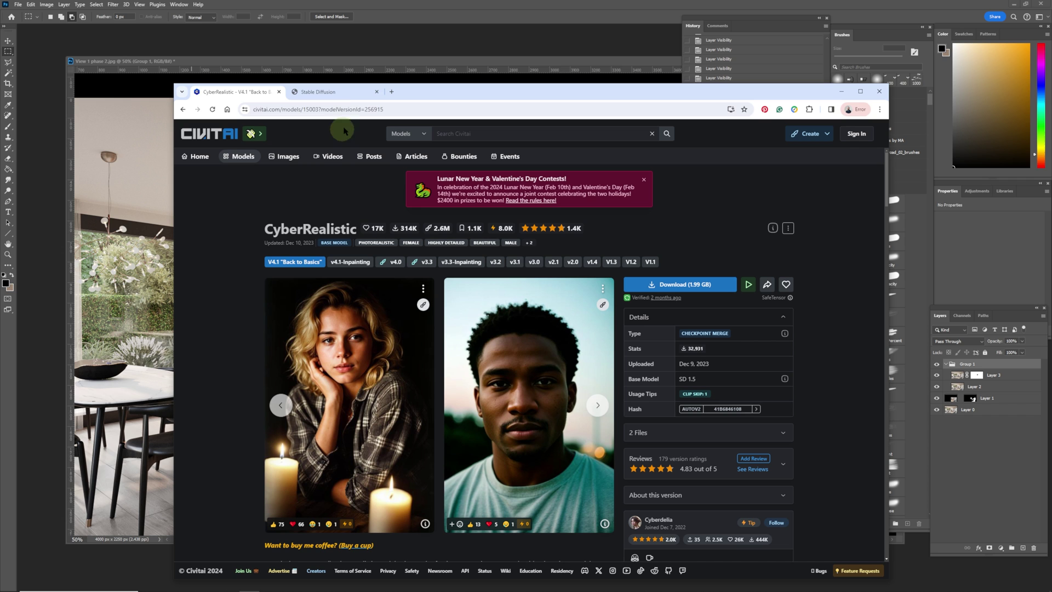
click(333, 93)
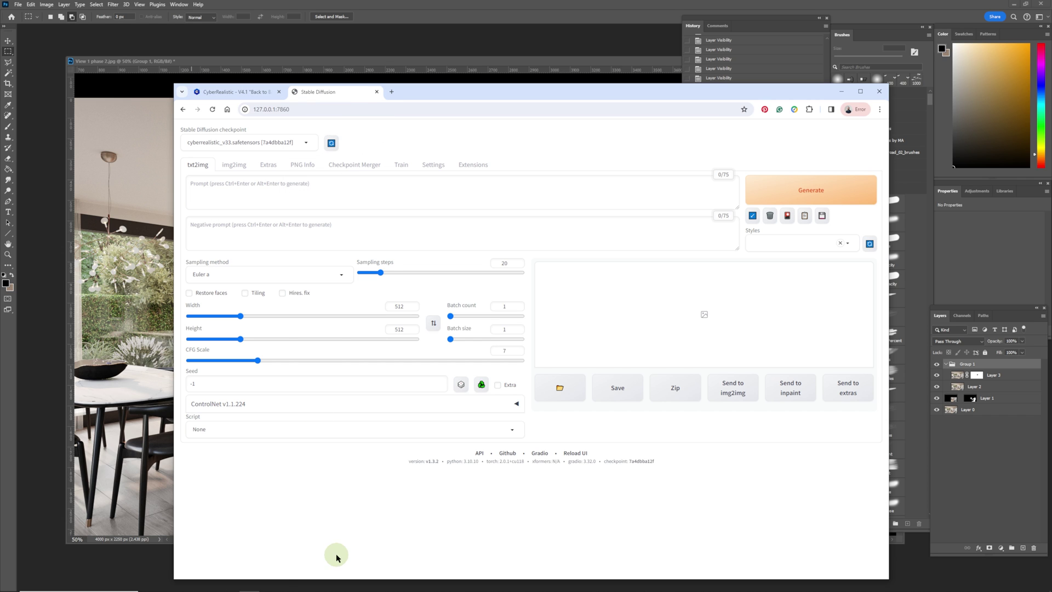
click(187, 584)
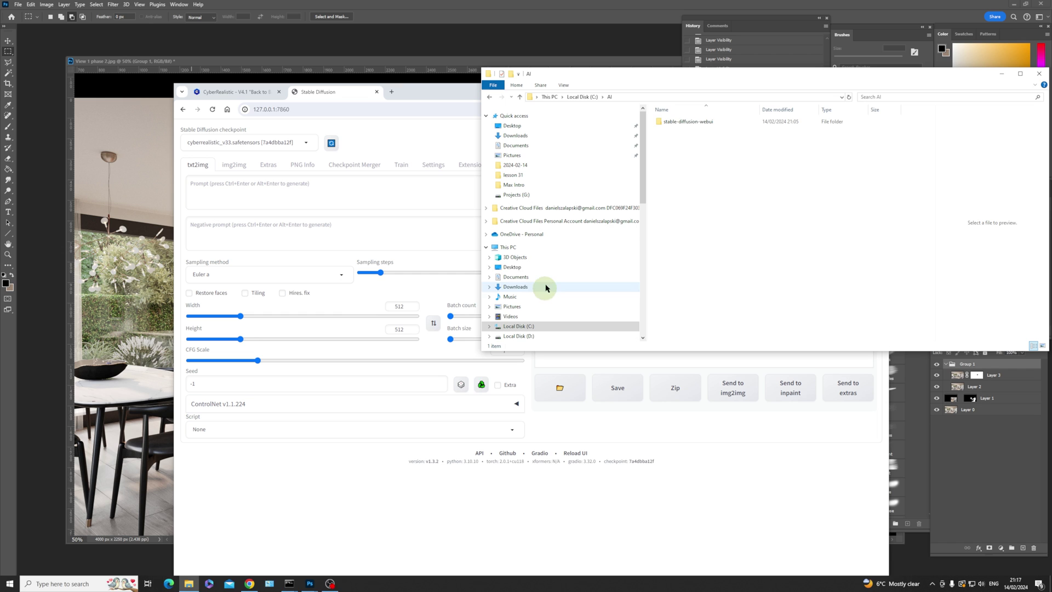
drag(693, 85, 639, 138)
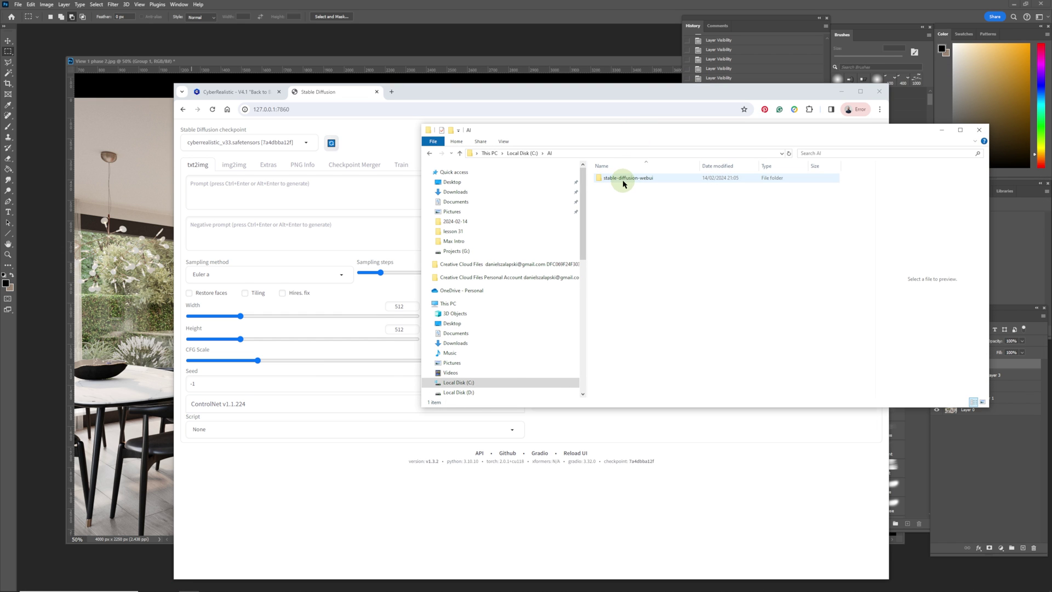
double_click(625, 178)
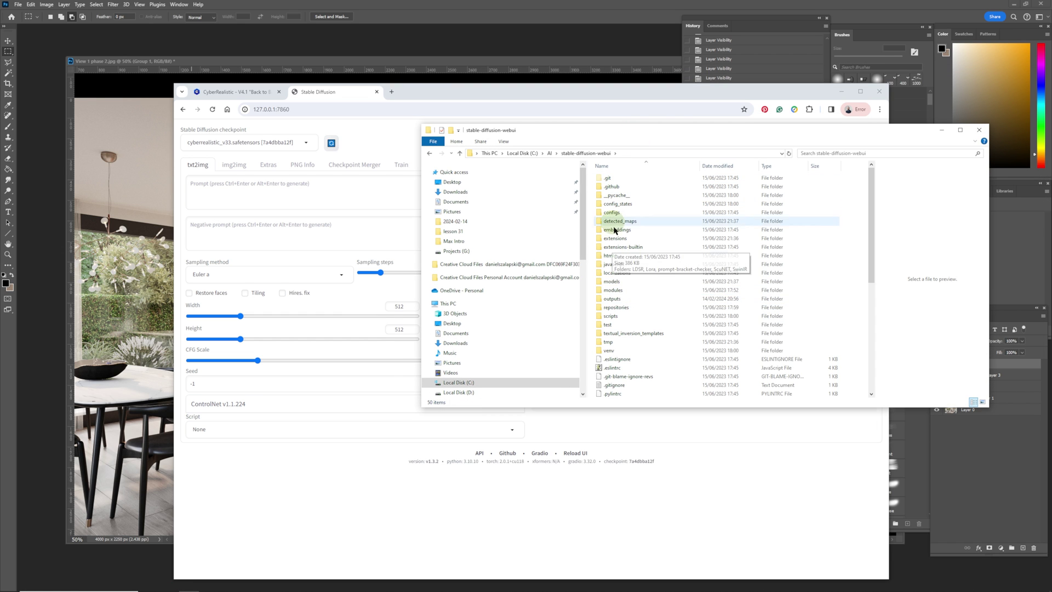
double_click(614, 282)
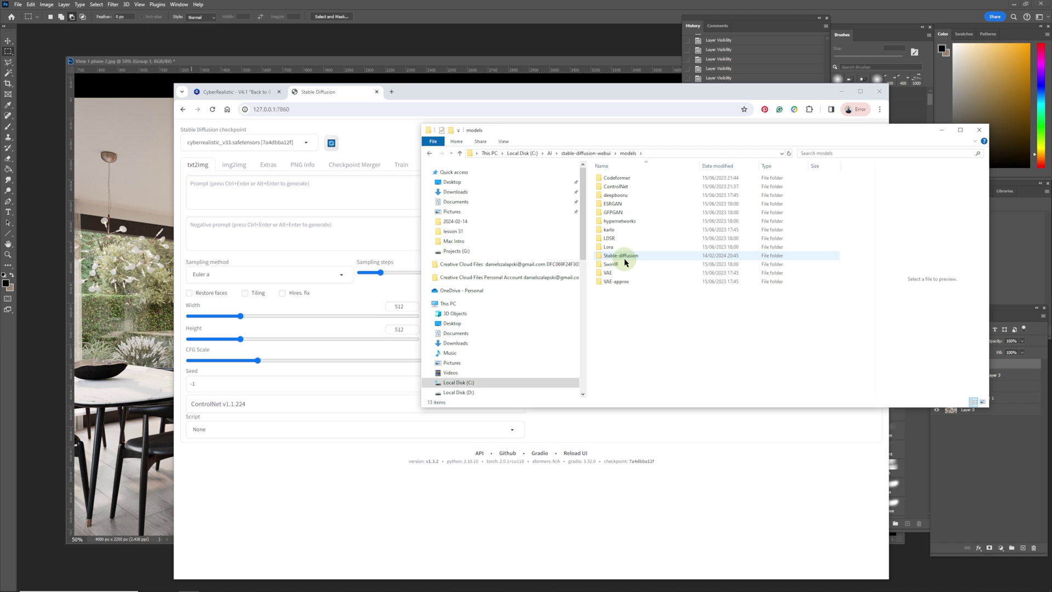
double_click(622, 256)
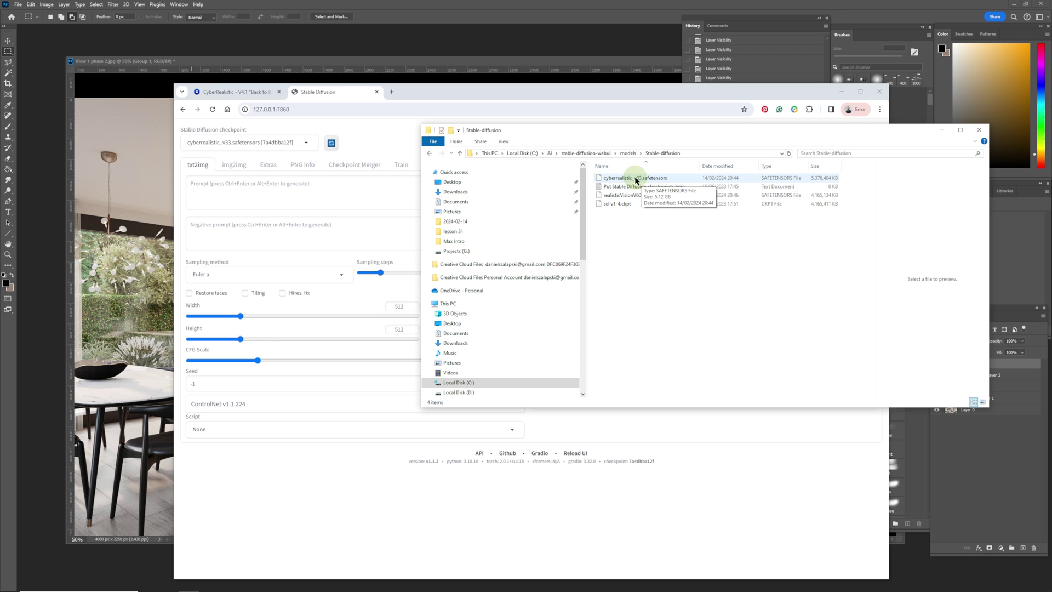
click(980, 130)
click(222, 92)
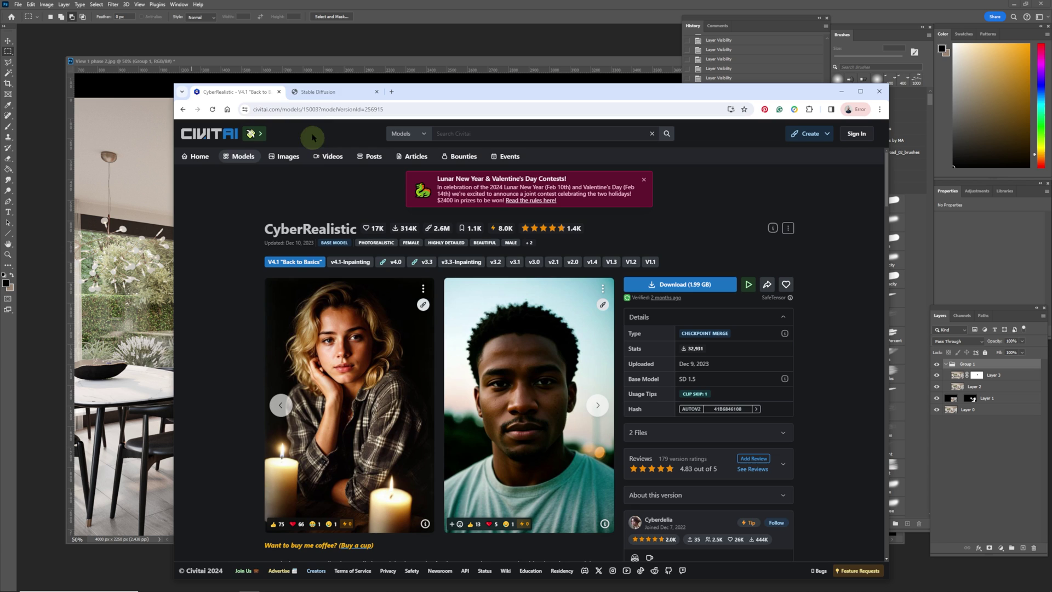
click(330, 93)
drag(499, 100, 536, 86)
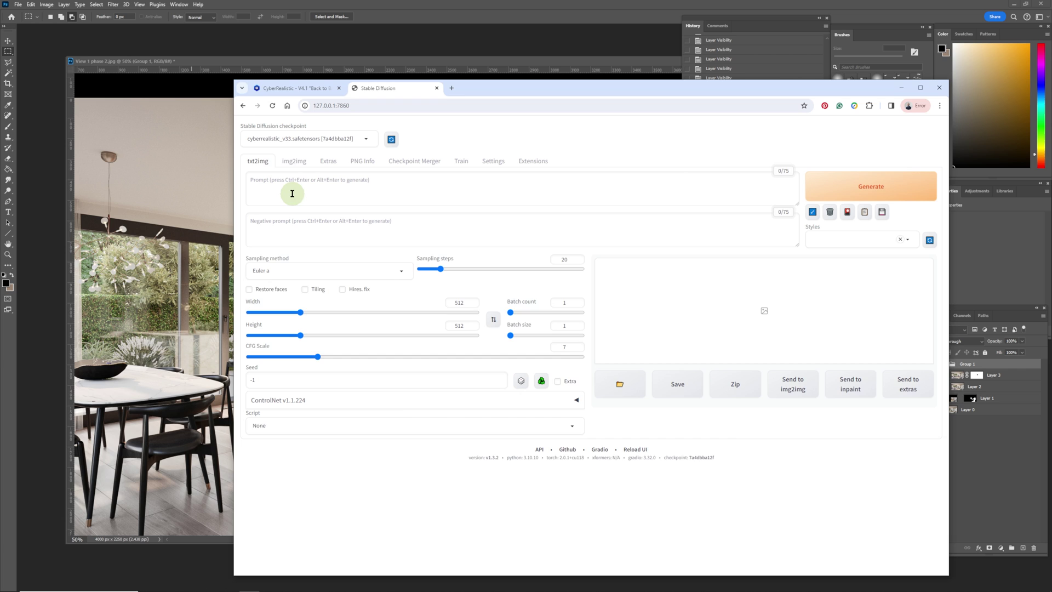
Upload the Ai face interior render as the img2img source image.
click(294, 161)
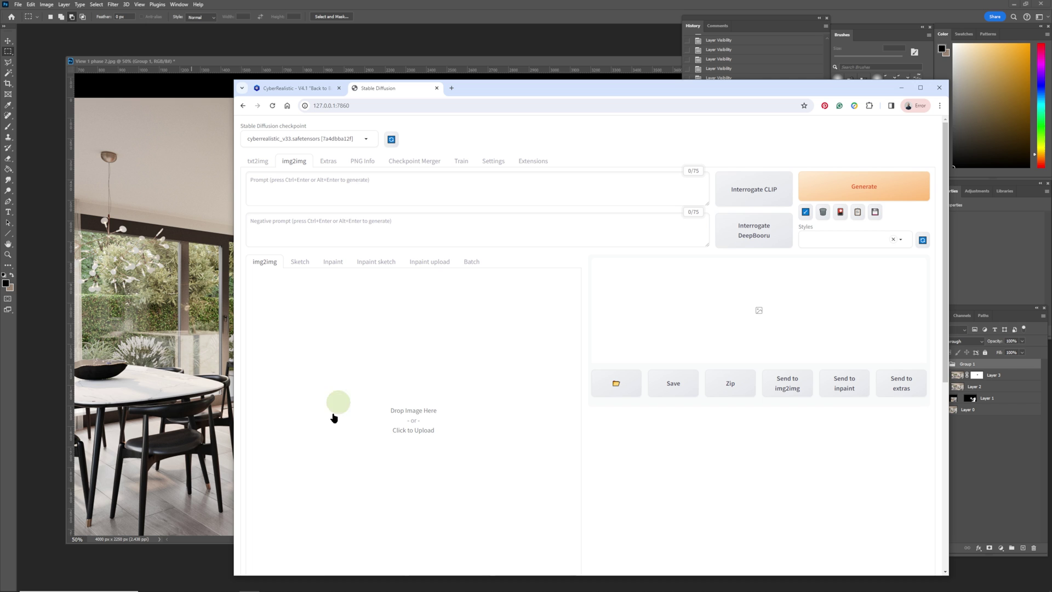
scroll(392, 428, down, 1)
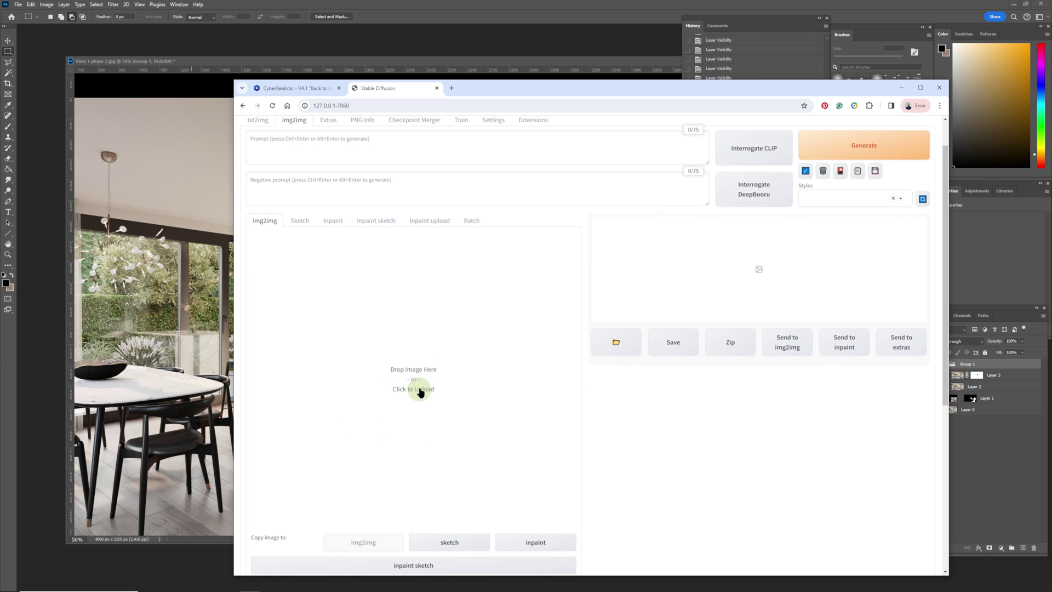
click(413, 380)
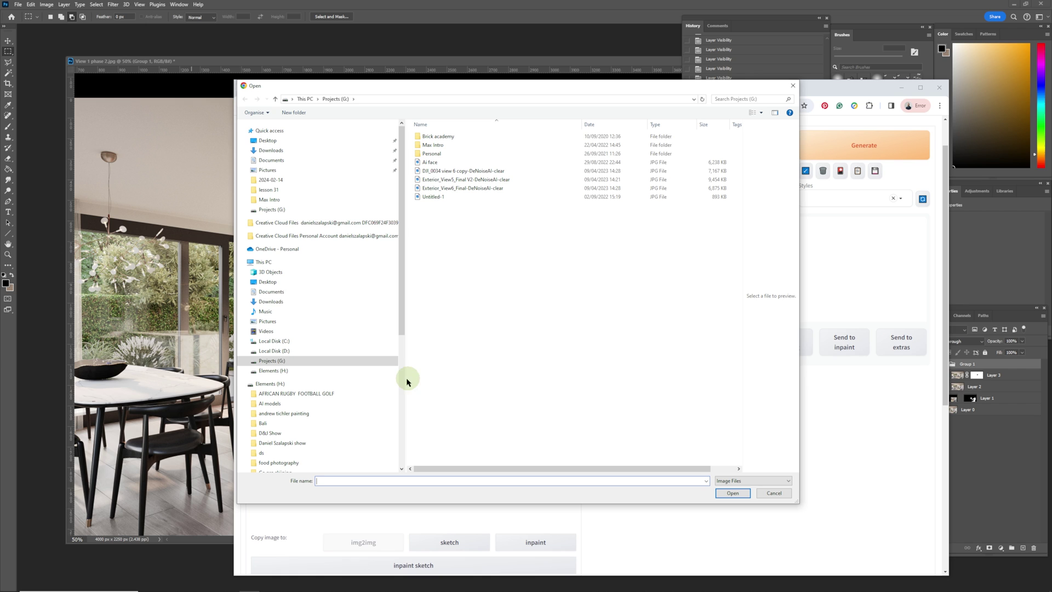
click(435, 172)
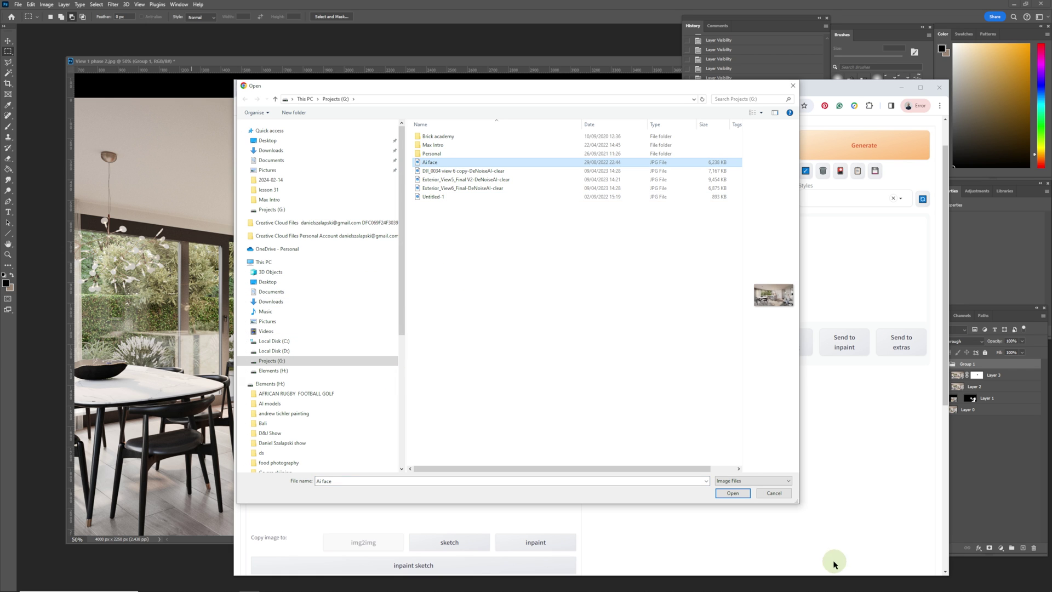
click(733, 494)
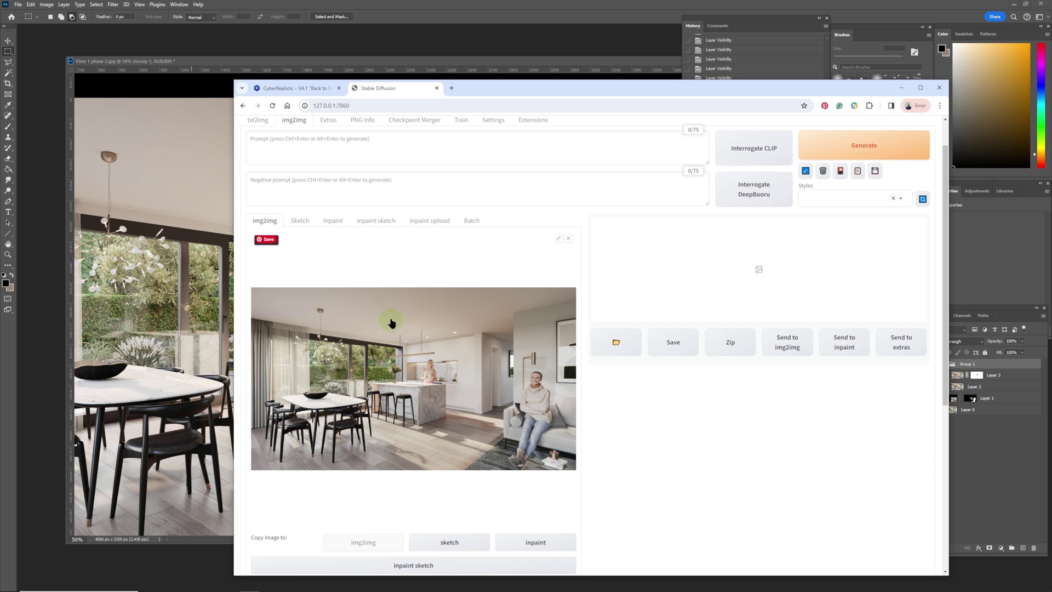
Raise the img2img sampling steps from 20 to 32.
scroll(390, 320, down, 2)
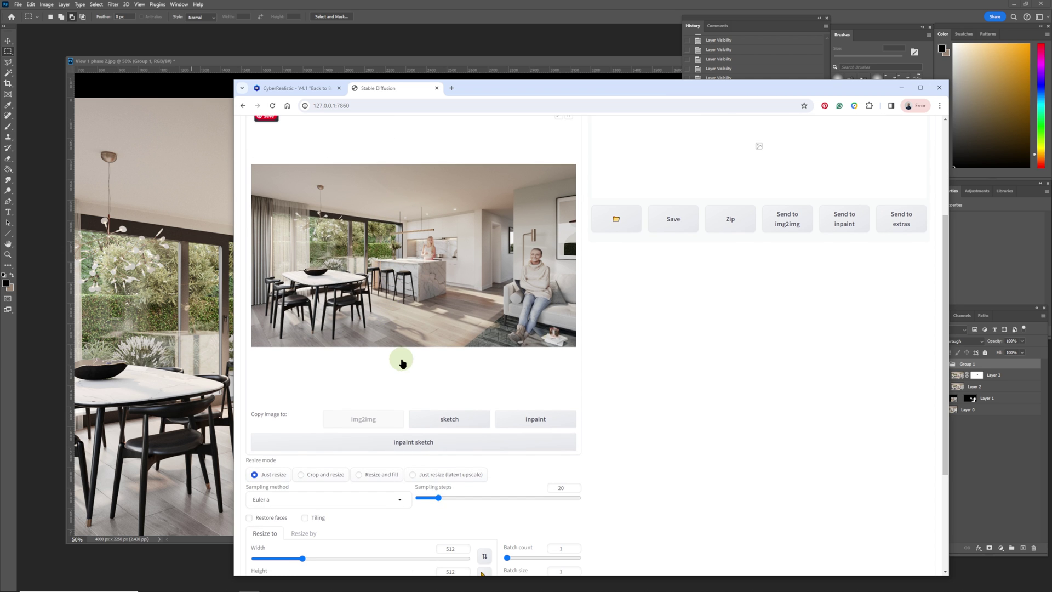
scroll(410, 362, down, 3)
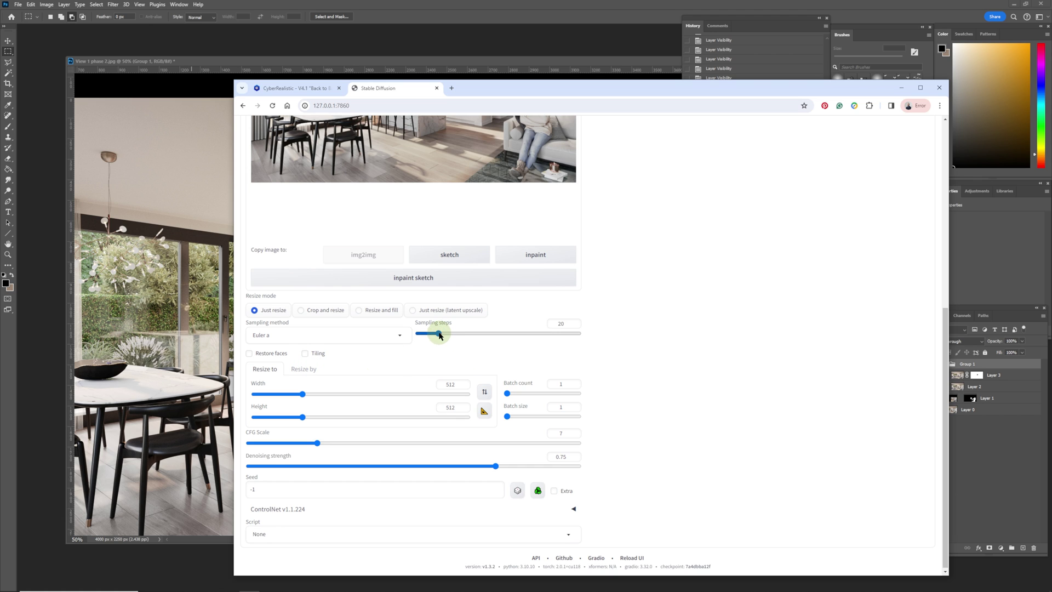
drag(440, 336, 453, 334)
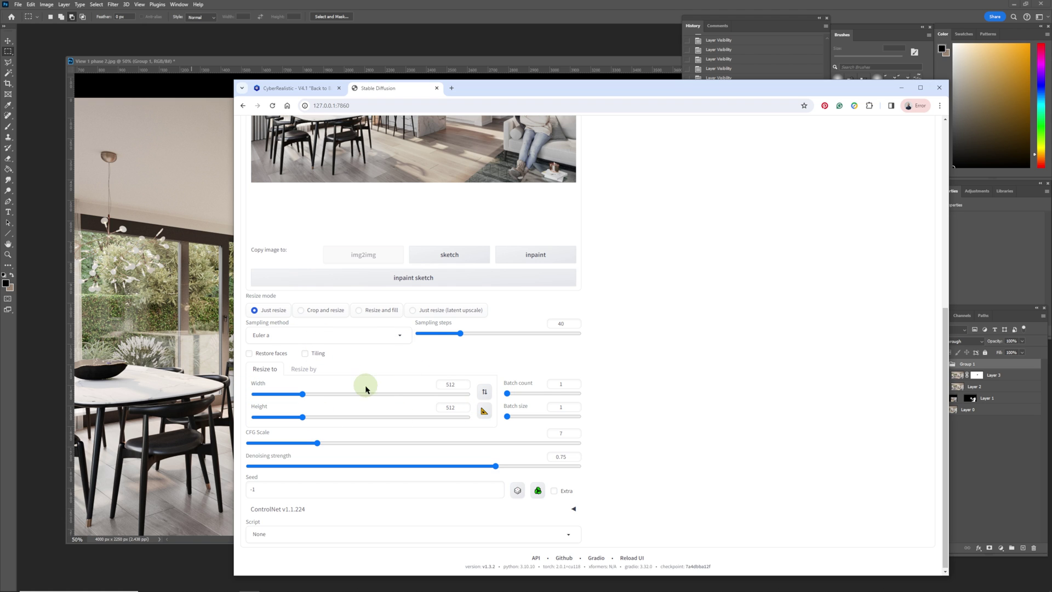
Change the Resize to width and height from 512 to 700 each.
drag(454, 384, 440, 385)
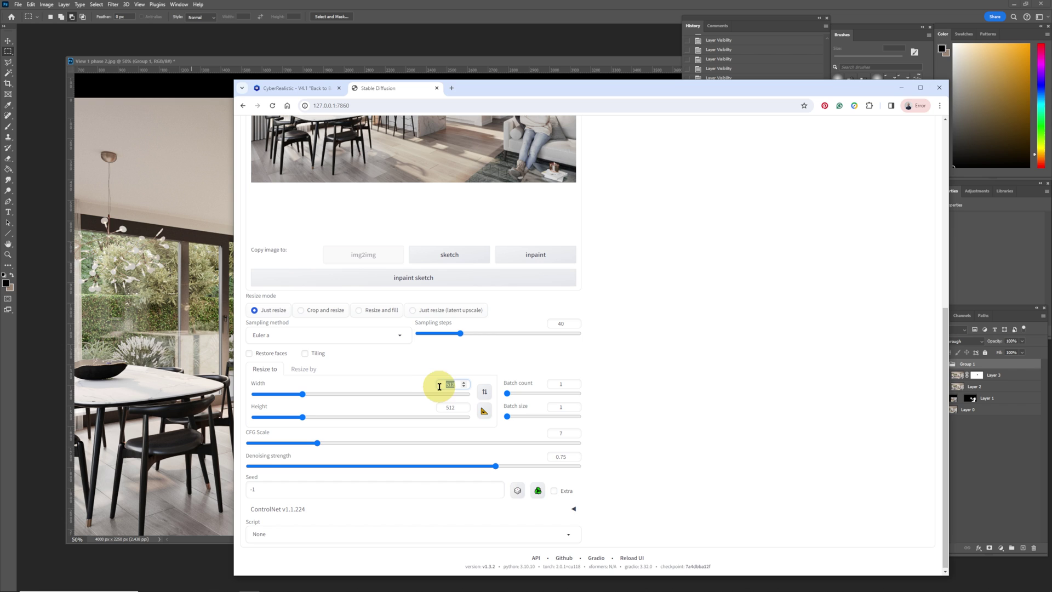
text(700)
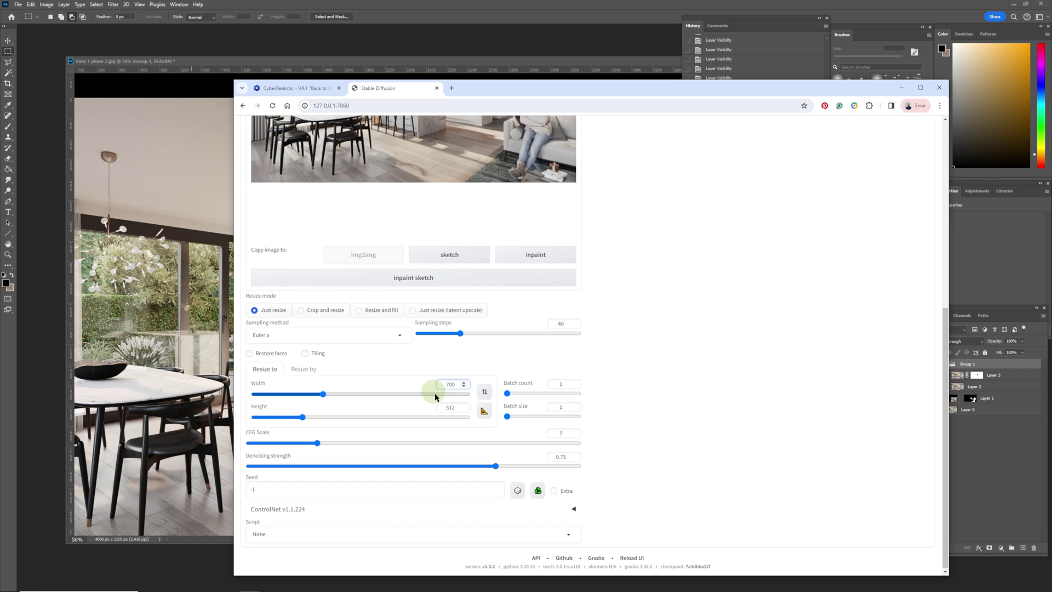
drag(456, 409, 441, 411)
text(700)
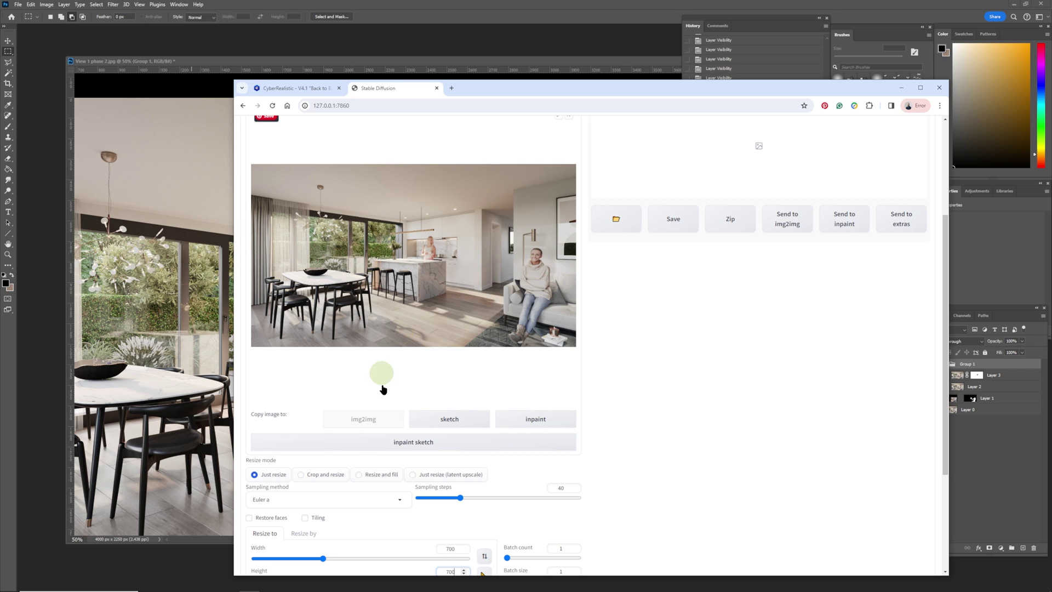
Set the batch count to 4.
scroll(381, 371, down, 3)
click(461, 355)
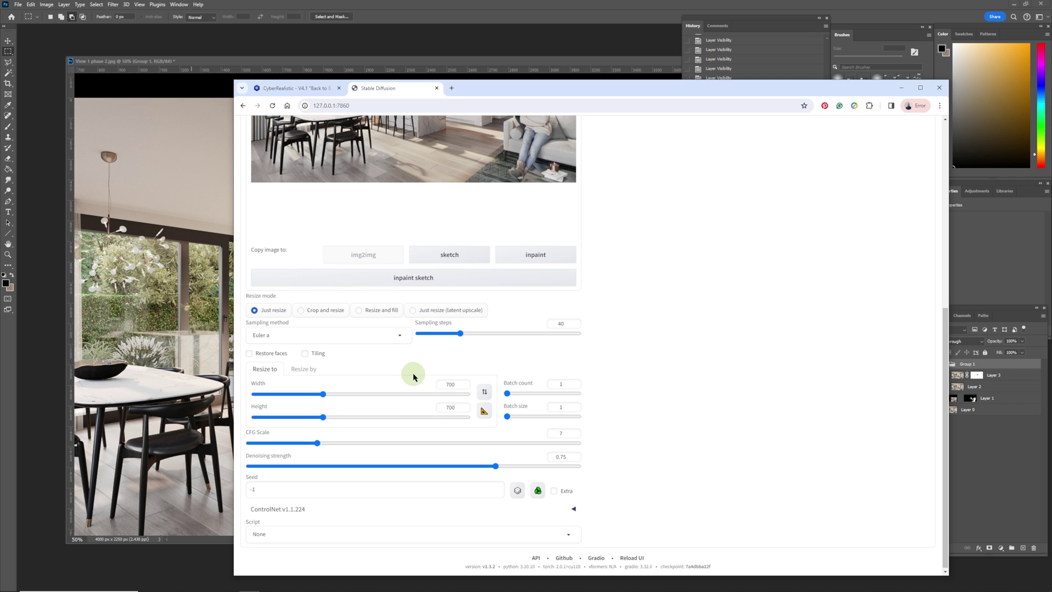
click(559, 385)
key(BackSpace)
text(4)
click(556, 353)
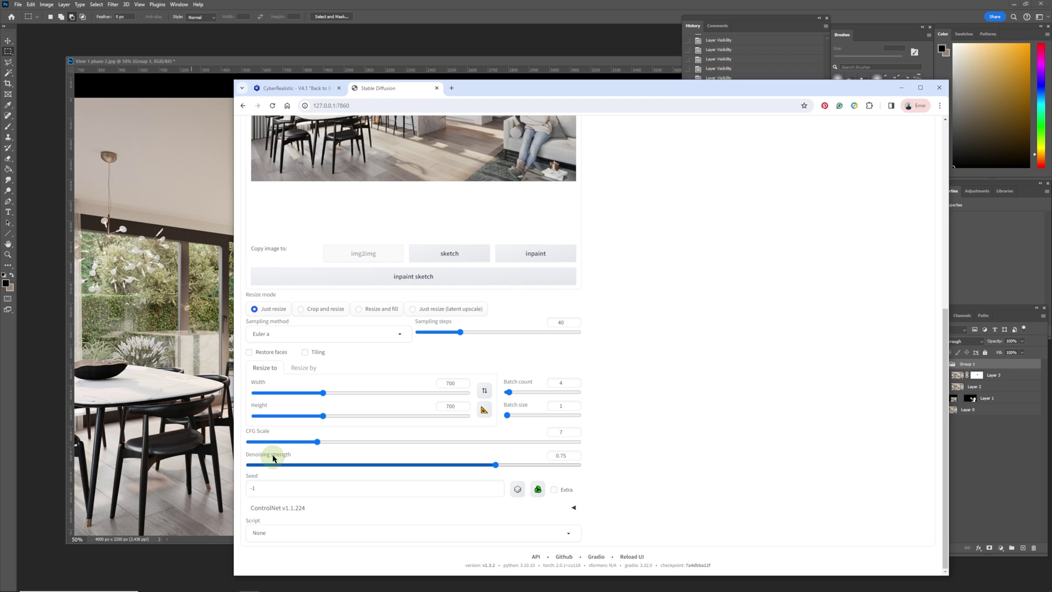
Lower the denoising strength from 0.75 to 0.35.
mouse_move(274, 457)
double_click(561, 455)
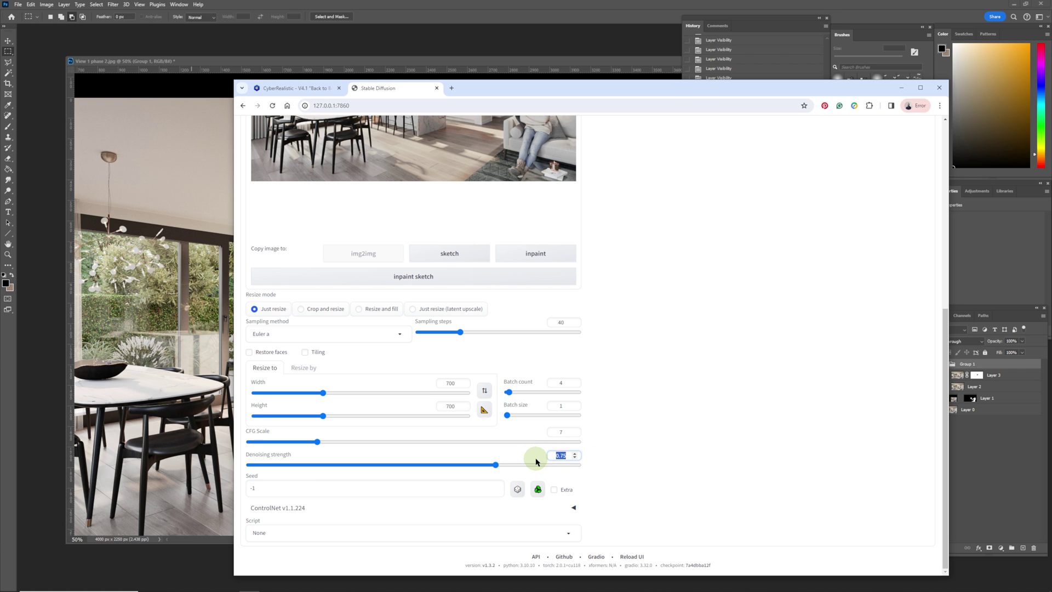
text(0.35)
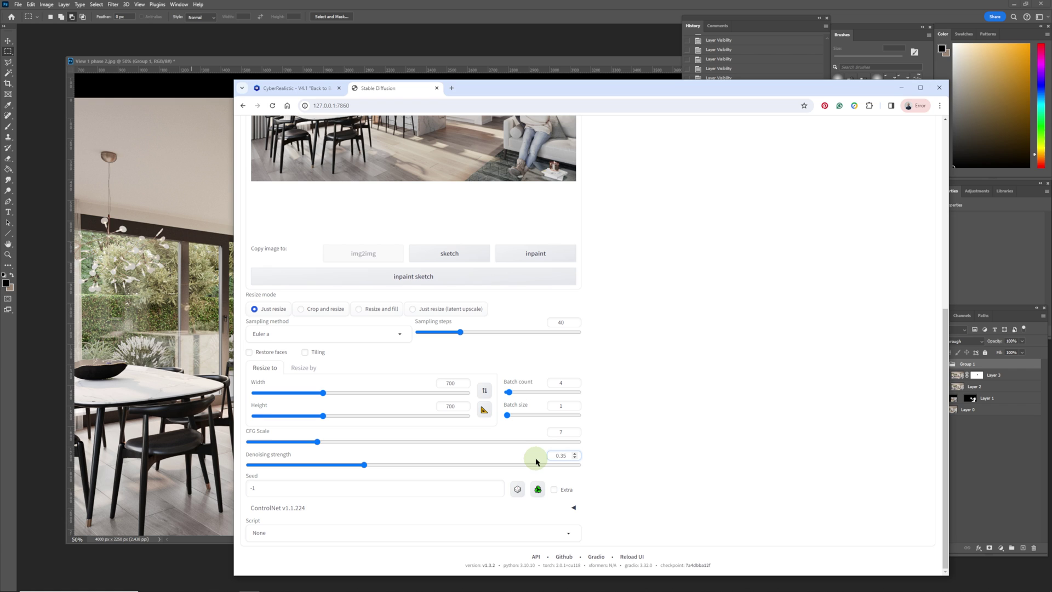
key(shift+Tab)
key(shift+Tab)
key(shift+Tab)
key(shift+Tab)
key(shift+Tab)
key(shift+Tab)
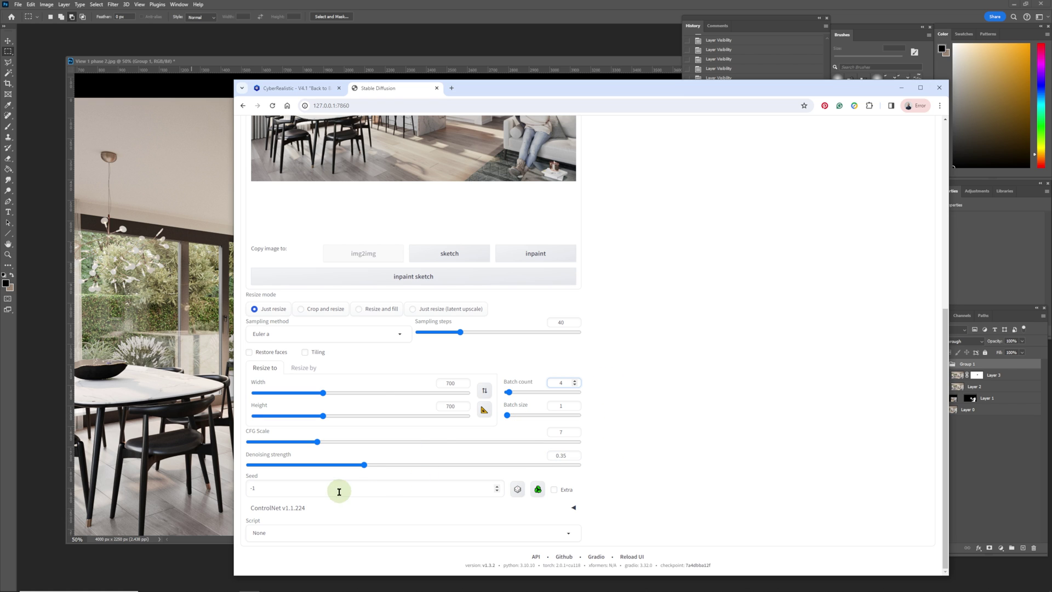
scroll(382, 423, up, 1)
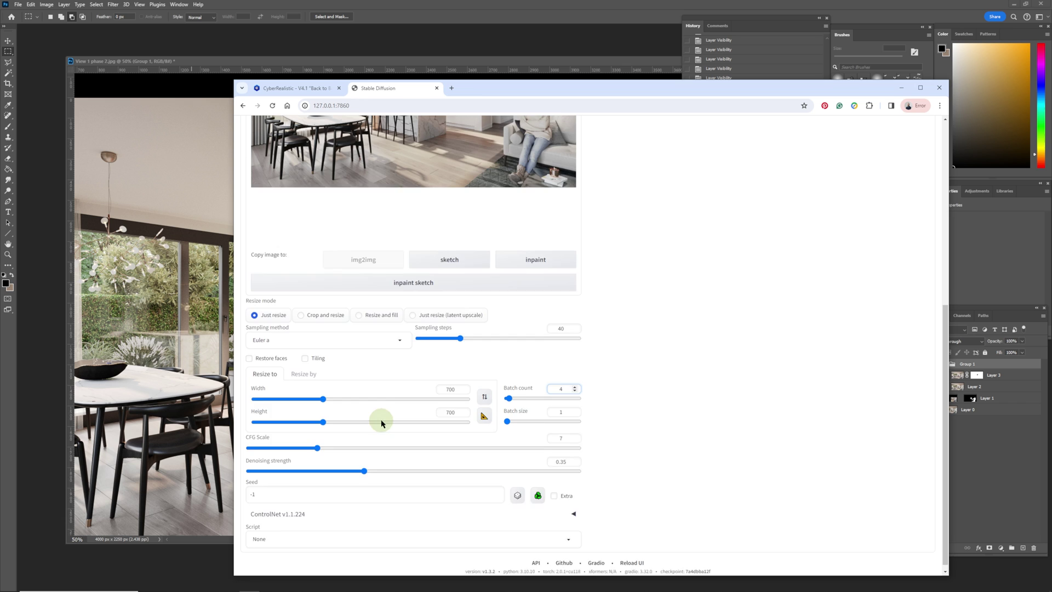
scroll(382, 423, up, 4)
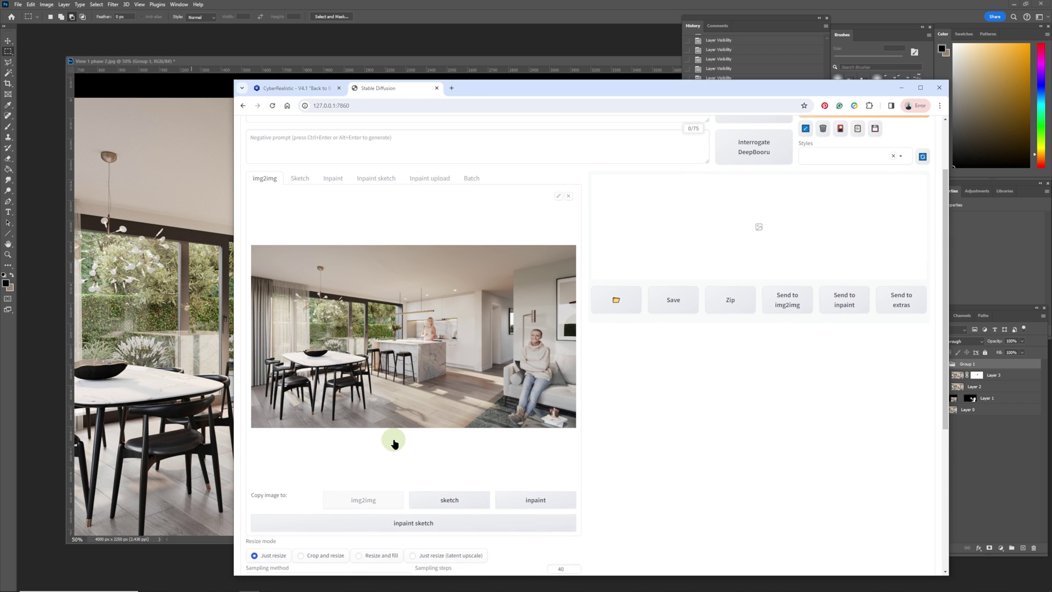
Switch to the Inpaint sub-tab and select the Ai face file in the upload dialog.
scroll(394, 444, up, 2)
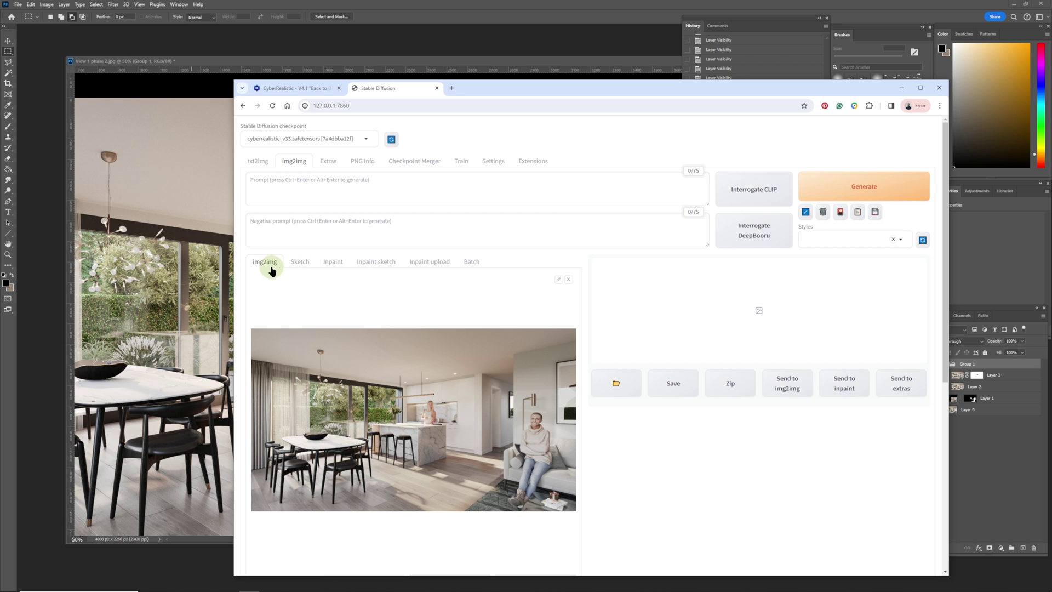
click(338, 266)
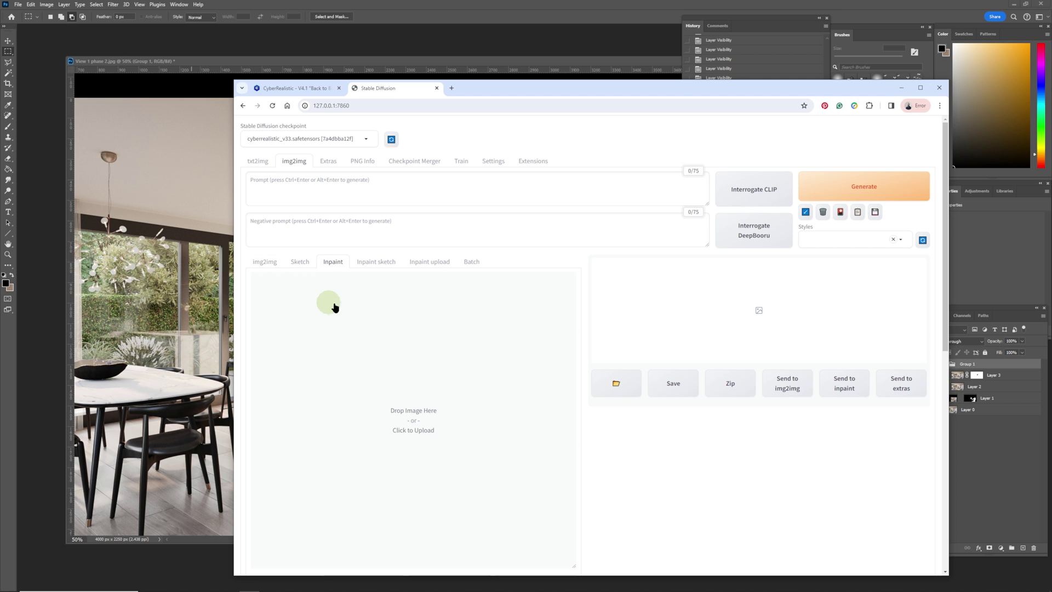
click(415, 428)
click(430, 162)
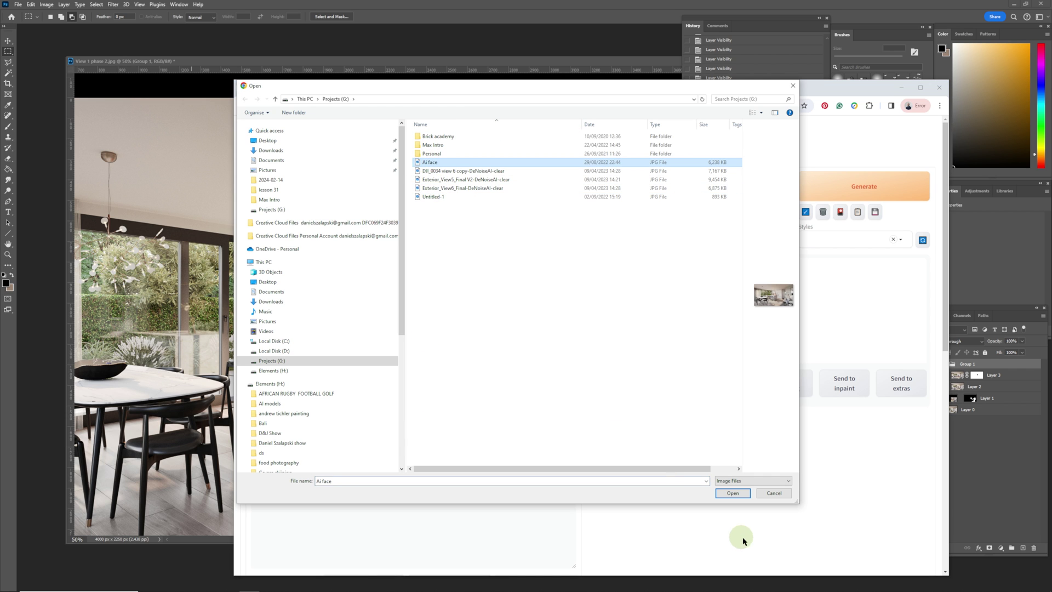
Load the selected Ai face file into the Inpaint canvas and scroll down to the settings.
click(733, 493)
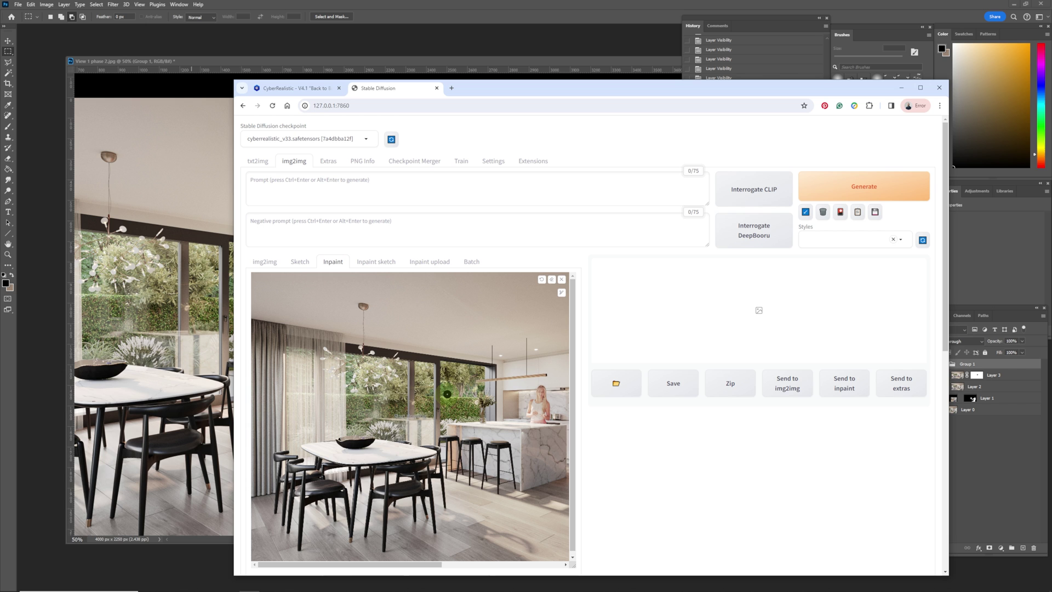
scroll(643, 488, down, 2)
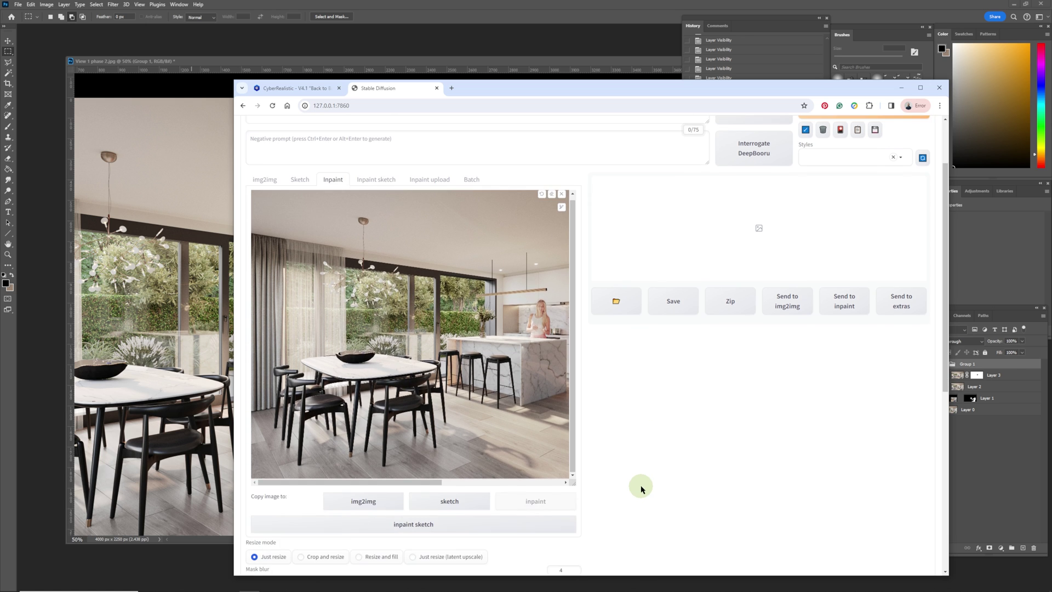
scroll(642, 488, down, 6)
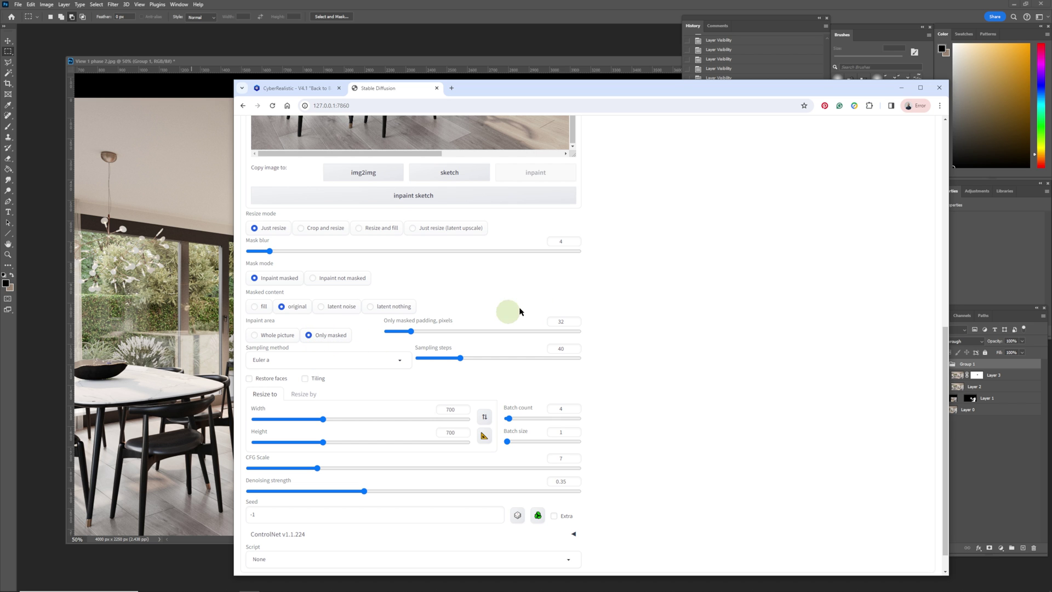
Paint a black inpaint mask over the seated woman's head, face and neck.
scroll(547, 307, up, 2)
scroll(610, 338, up, 4)
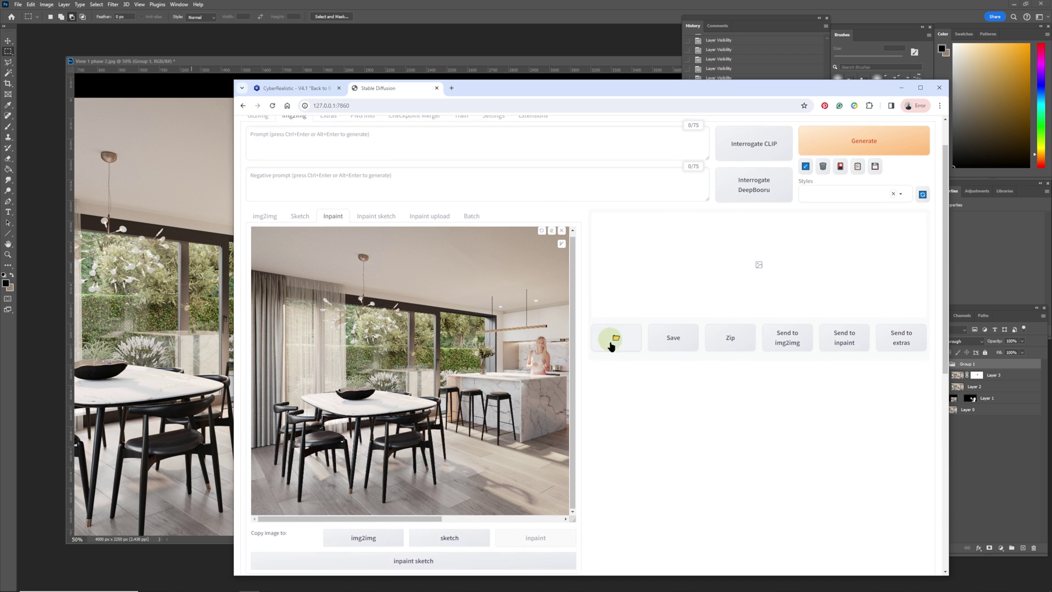
drag(382, 527, 517, 523)
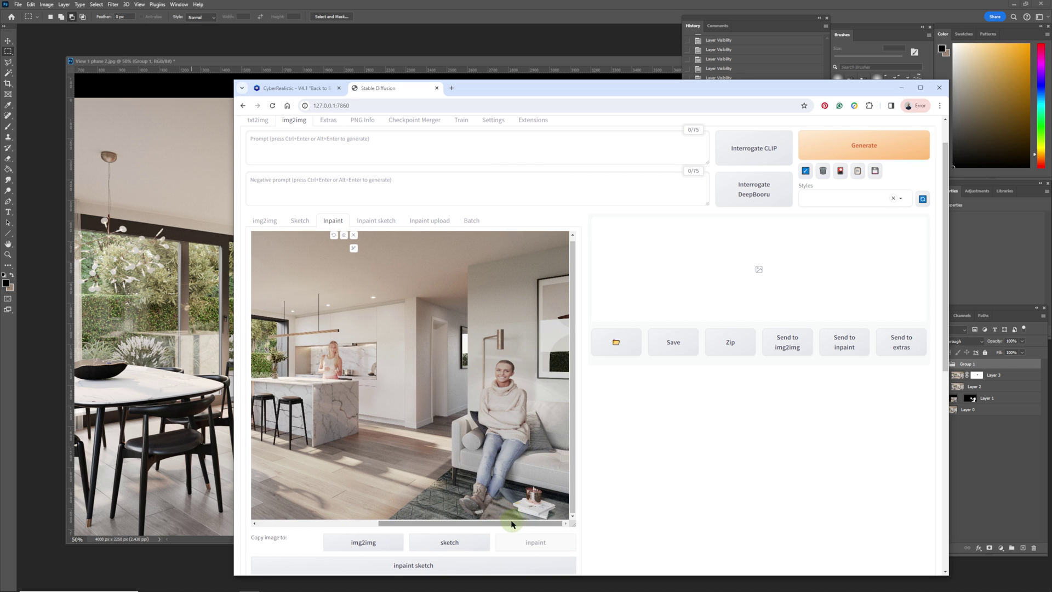
scroll(438, 389, up, 1)
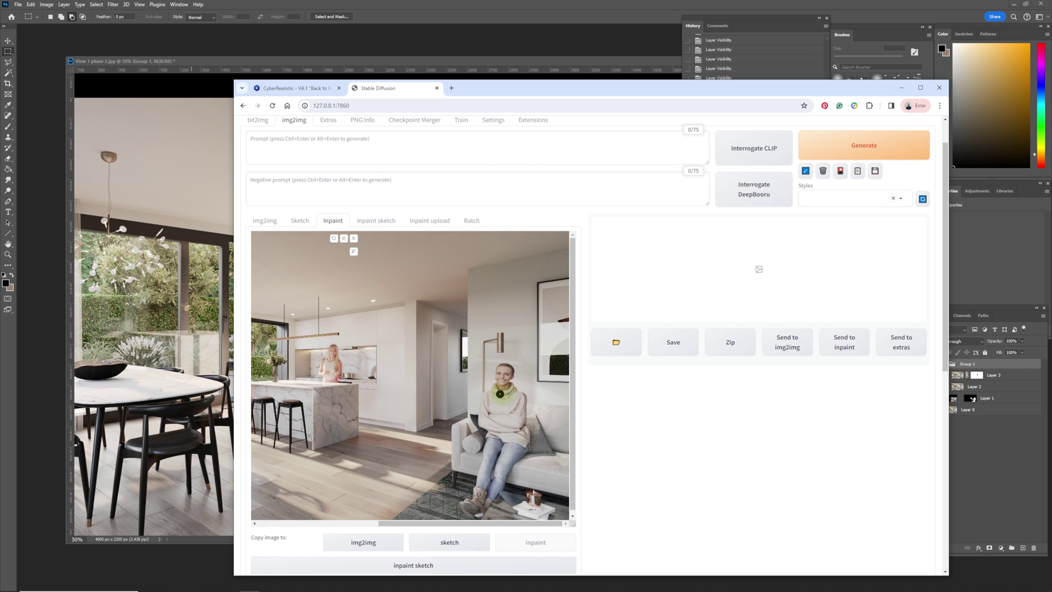
mouse_move(503, 393)
mouse_down()
mouse_move(513, 373)
mouse_move(502, 363)
mouse_move(504, 384)
mouse_up()
drag(498, 366, 500, 366)
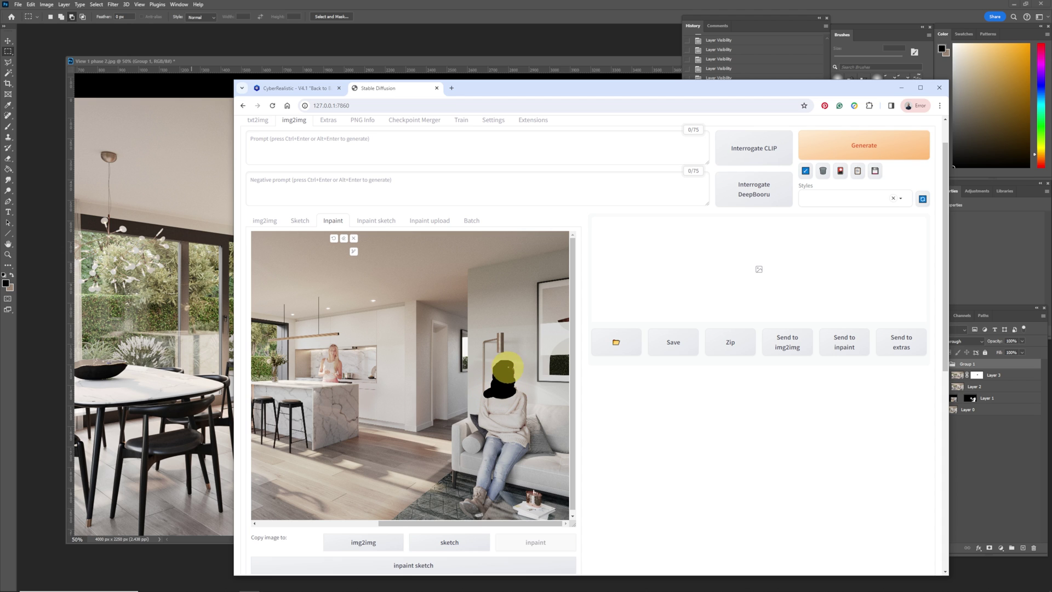
drag(513, 370, 513, 383)
drag(503, 393, 502, 385)
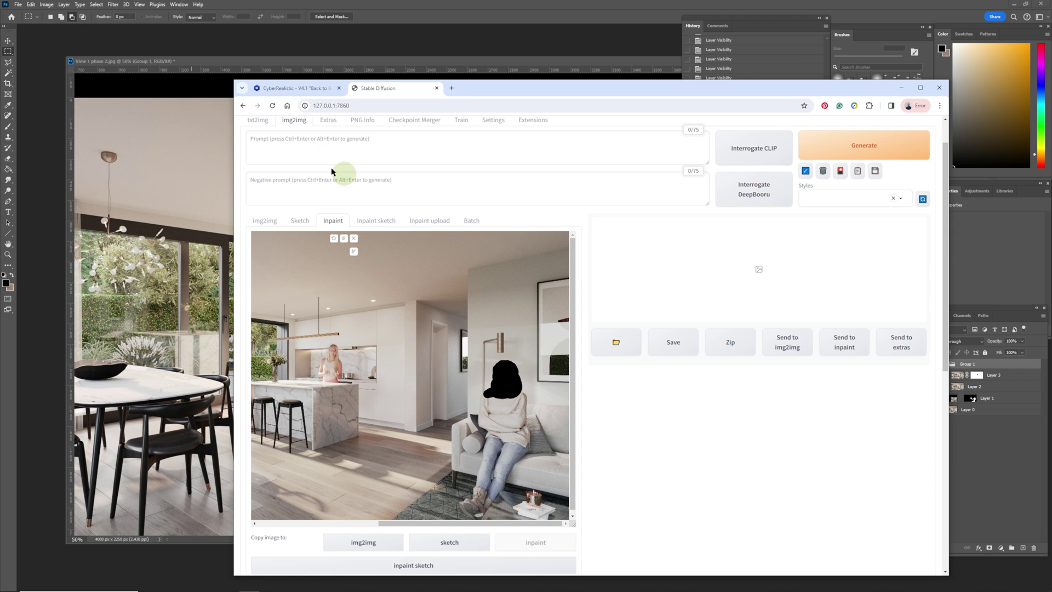
Enter prompt 'caucasian, woman, face' and negative prompt 'distorted, long neck, pixelated, ugly, cartoon'.
click(362, 148)
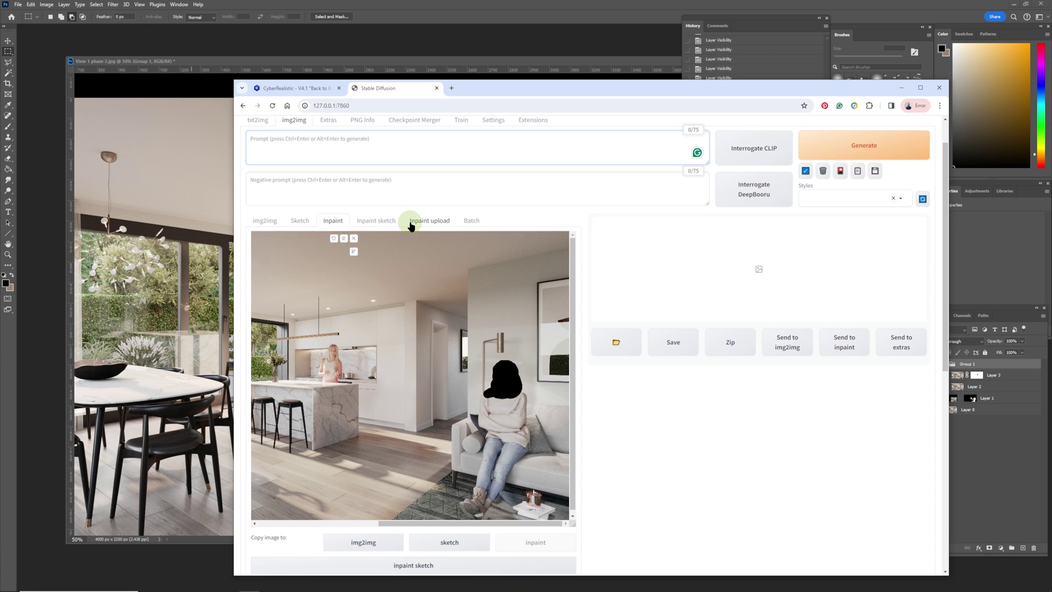
text(caucasian, woman, face)
click(367, 184)
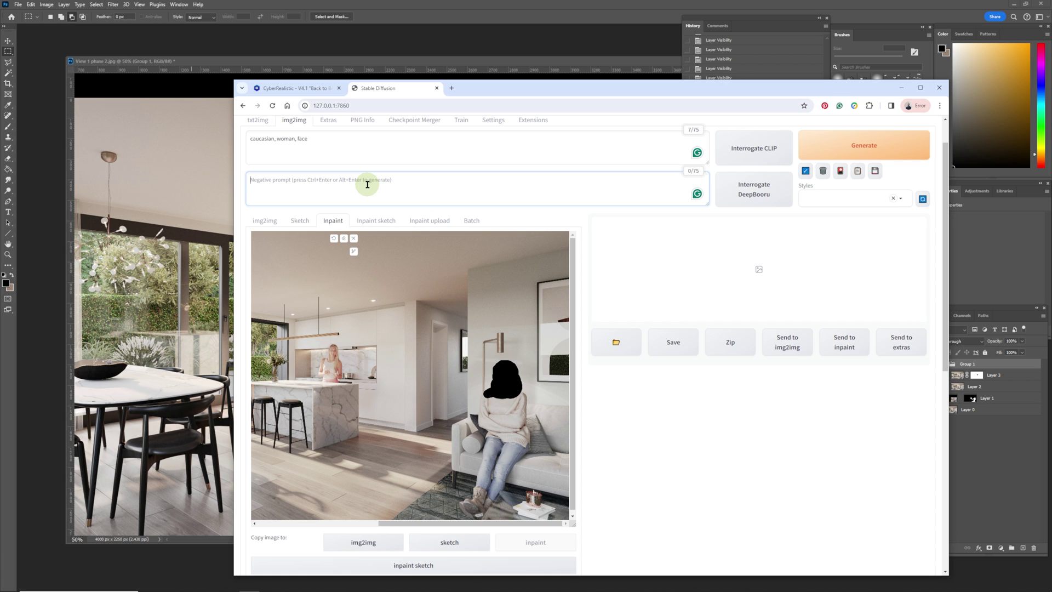
text(d)
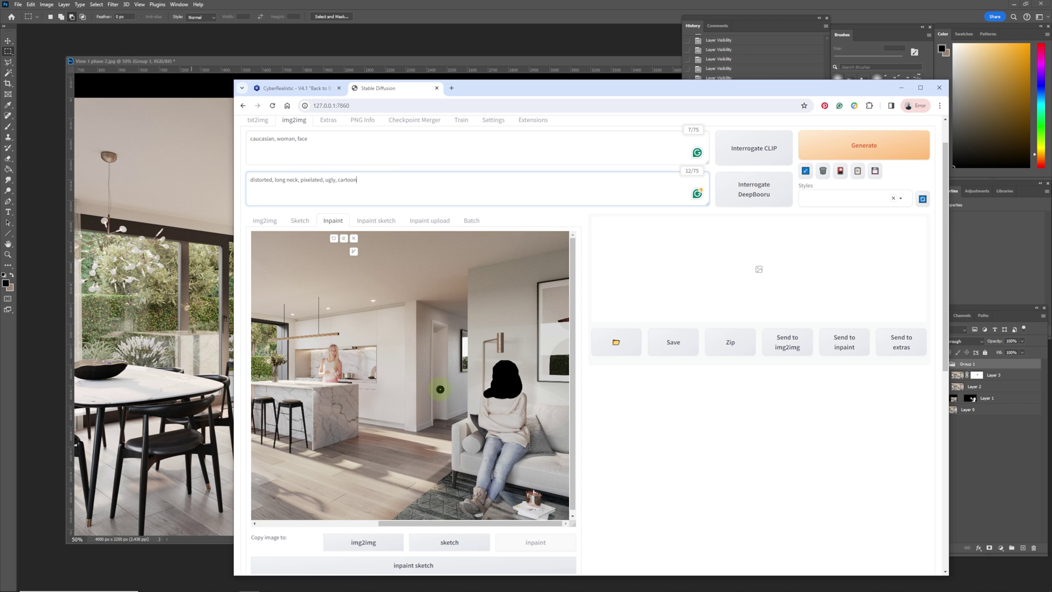
Set the sampling steps to 45.
scroll(440, 389, up, 1)
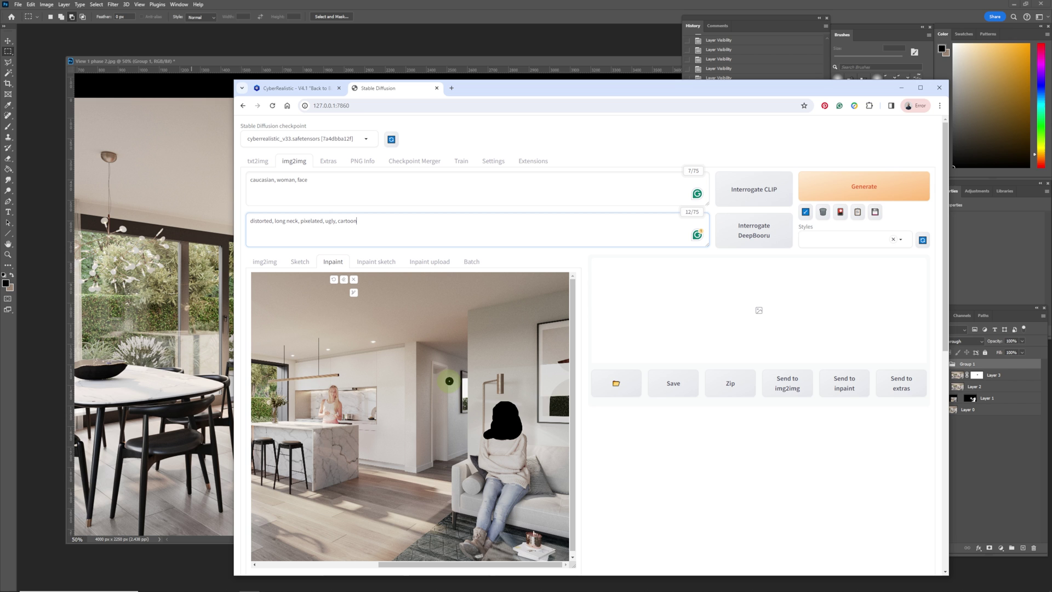
scroll(678, 495, down, 5)
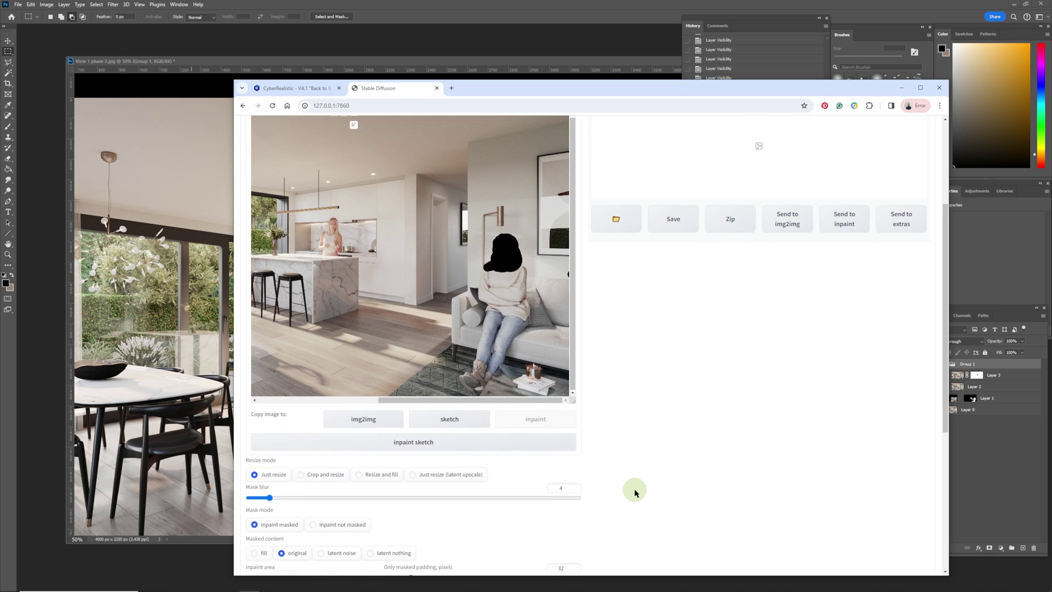
scroll(643, 488, down, 3)
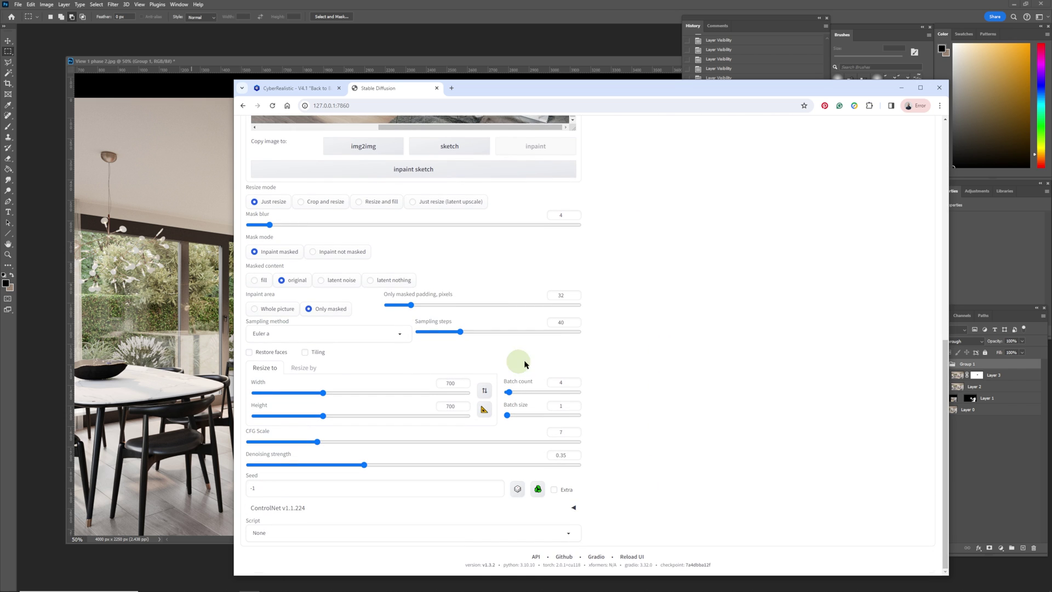
double_click(557, 323)
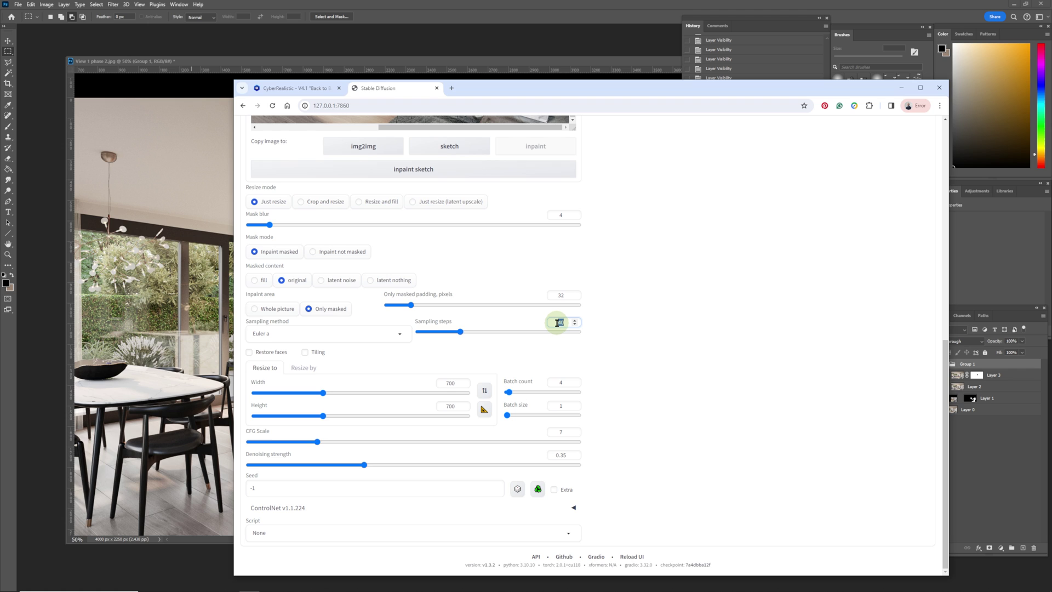
text(45)
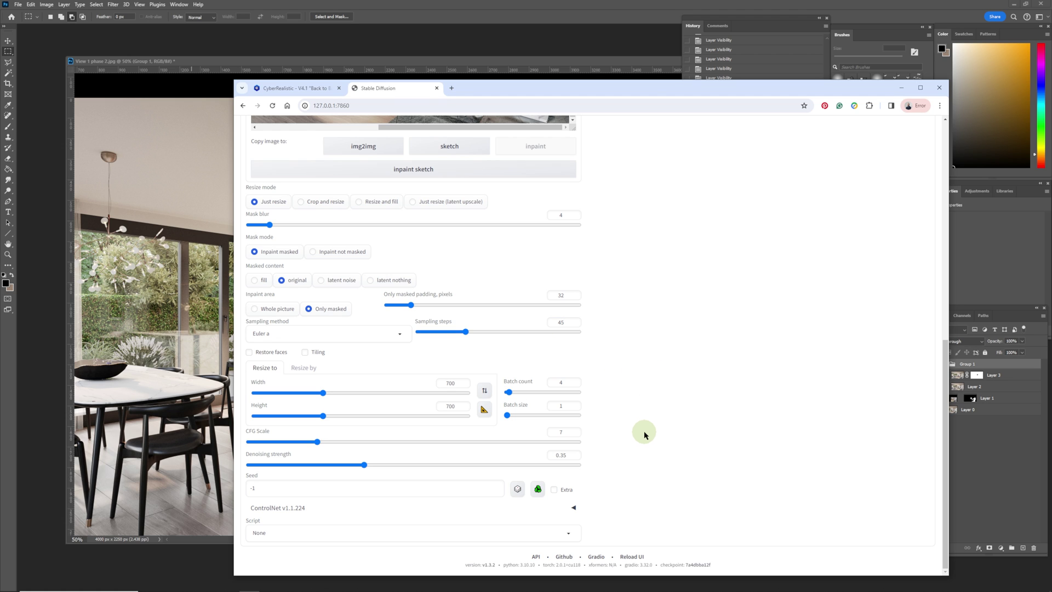
Generate the batch of four 700×700 inpainted face variations.
scroll(636, 433, up, 1)
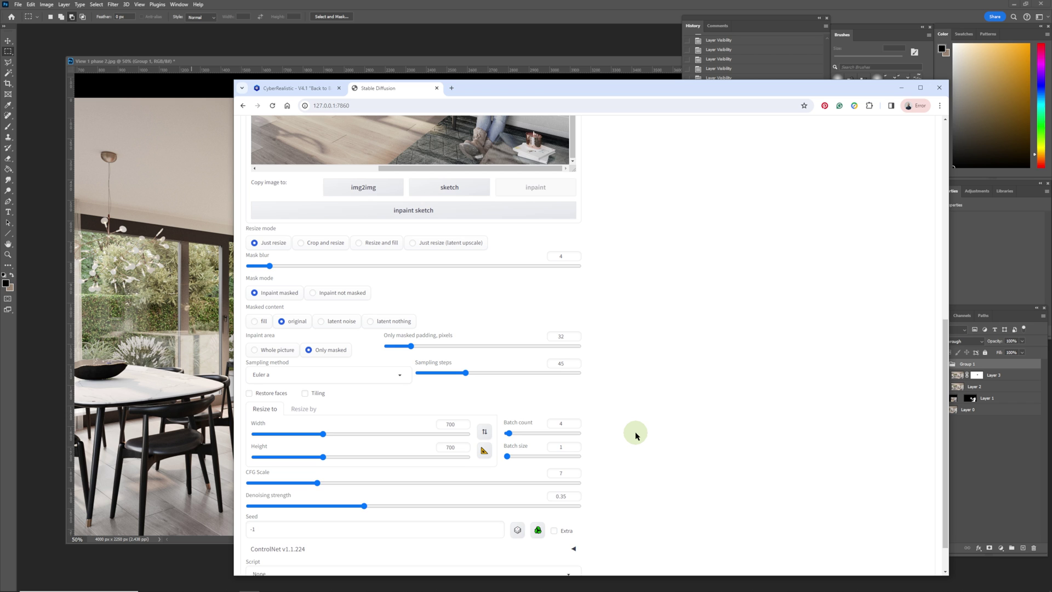
scroll(635, 436, up, 5)
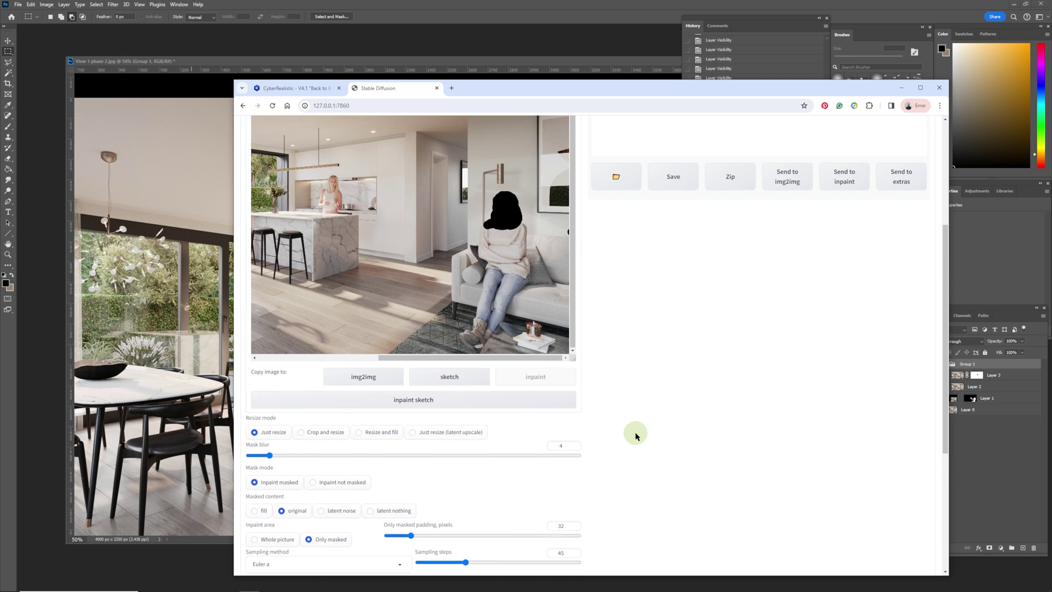
scroll(636, 435, up, 3)
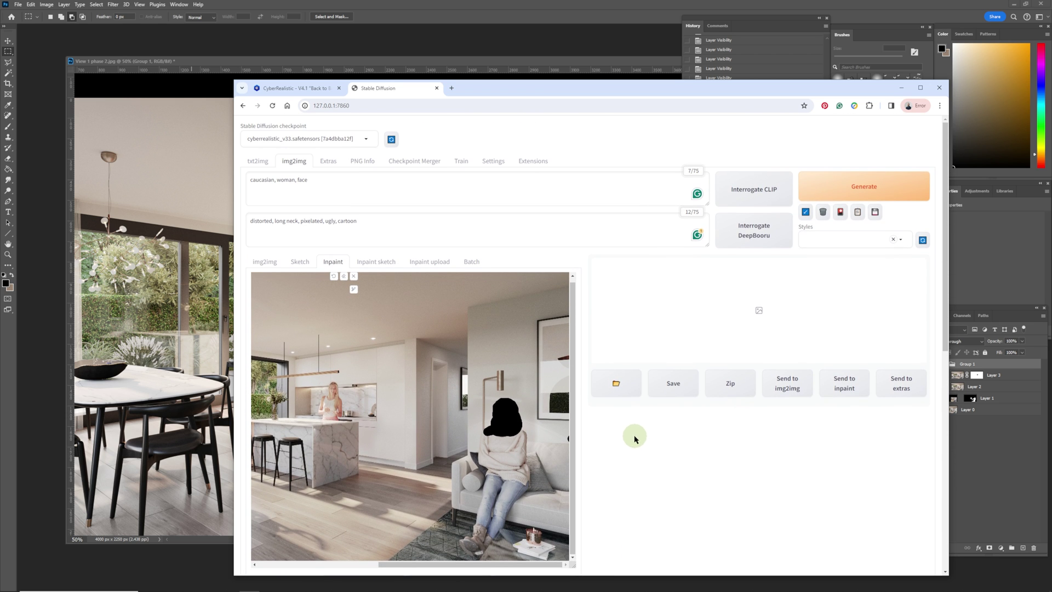
click(873, 188)
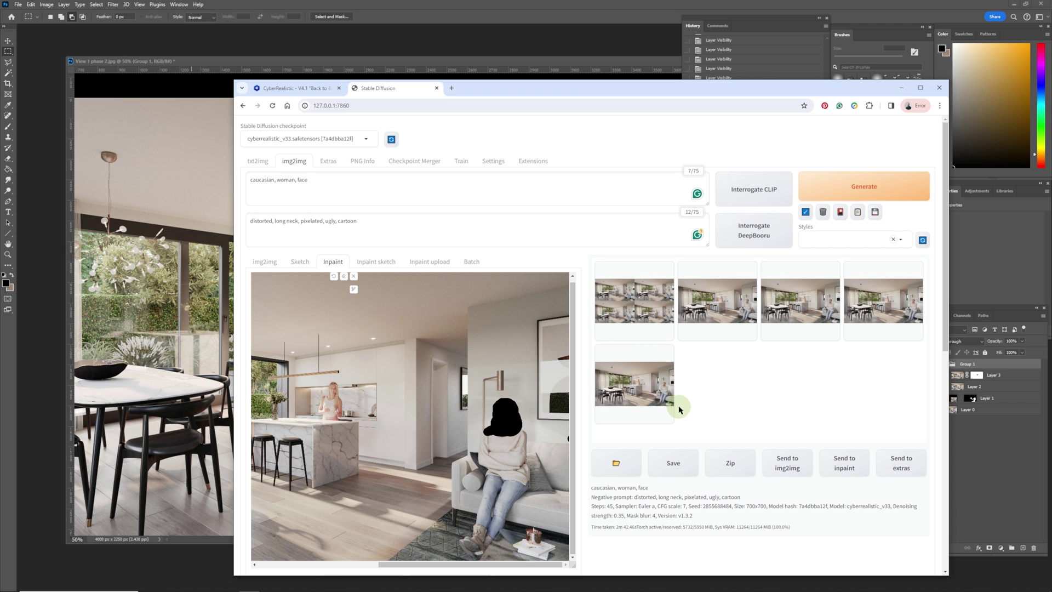
Inspect the second generated face result at full window size, then close the viewer.
click(736, 316)
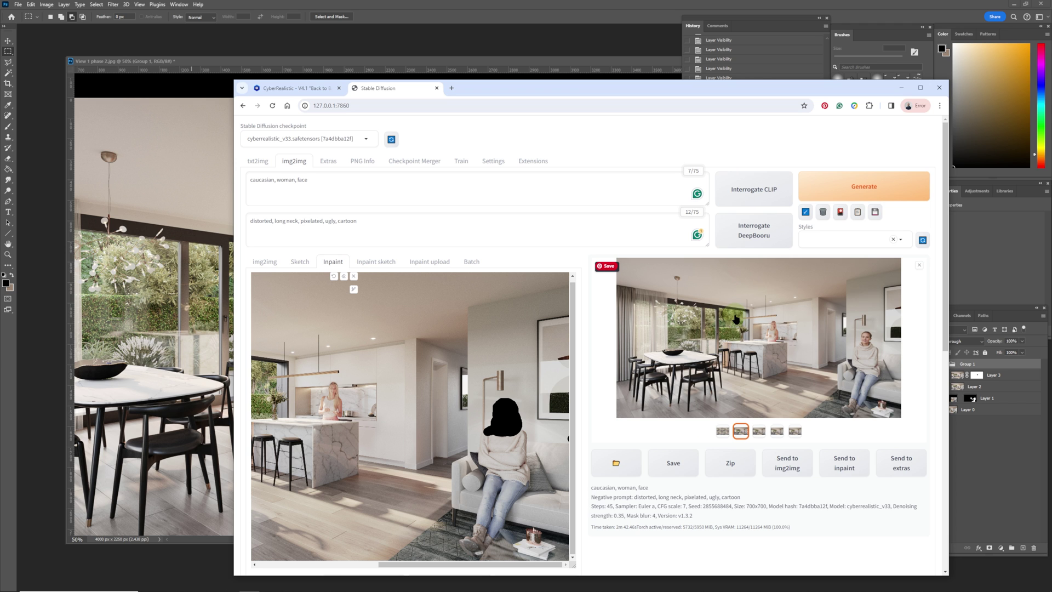
click(827, 346)
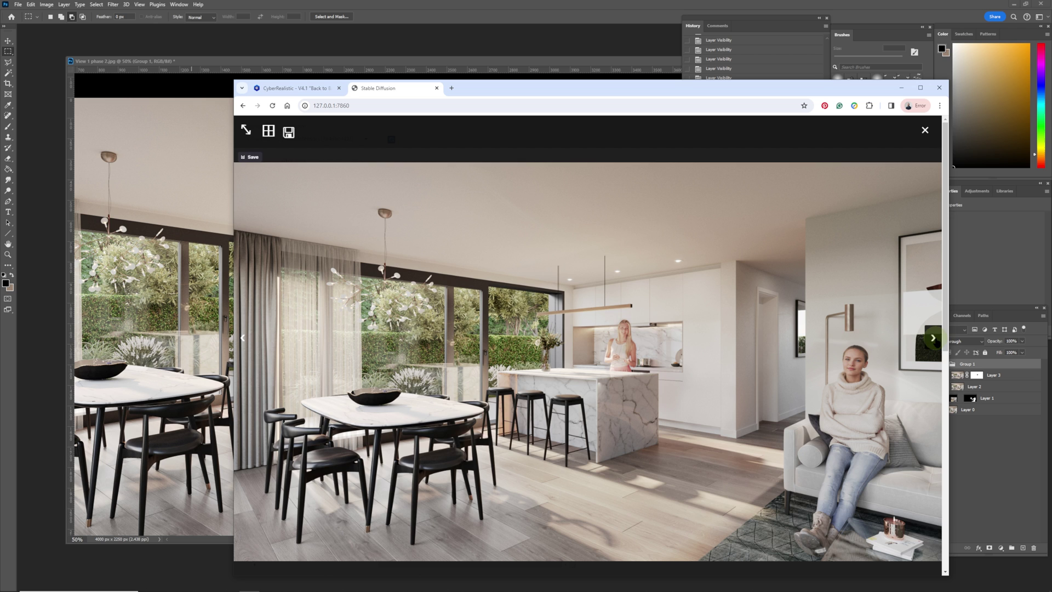
click(926, 130)
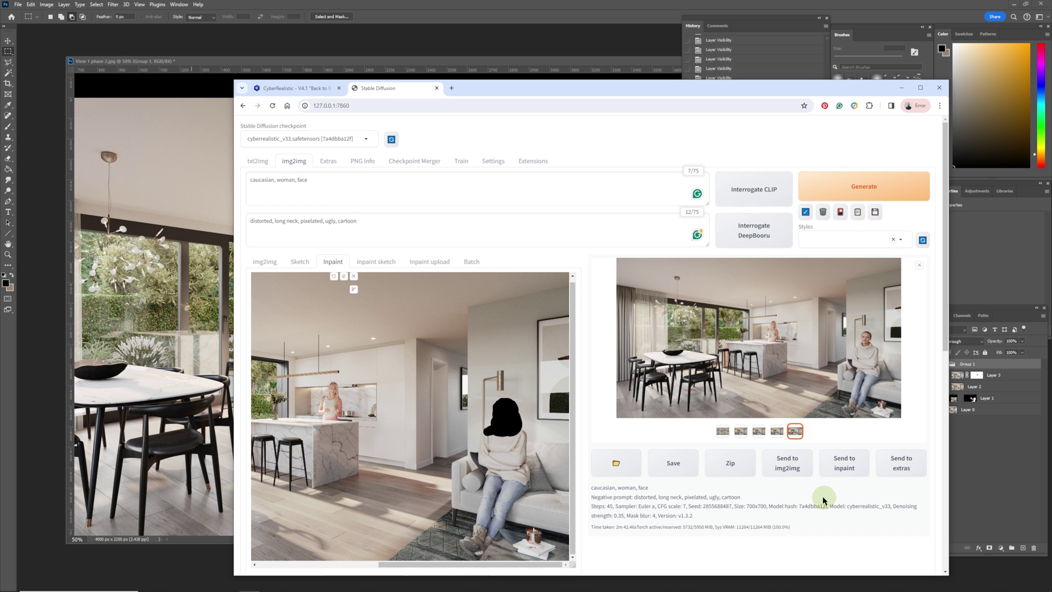
Review the generation settings and select the fourth result as the preferred face.
scroll(807, 497, down, 3)
scroll(806, 496, down, 2)
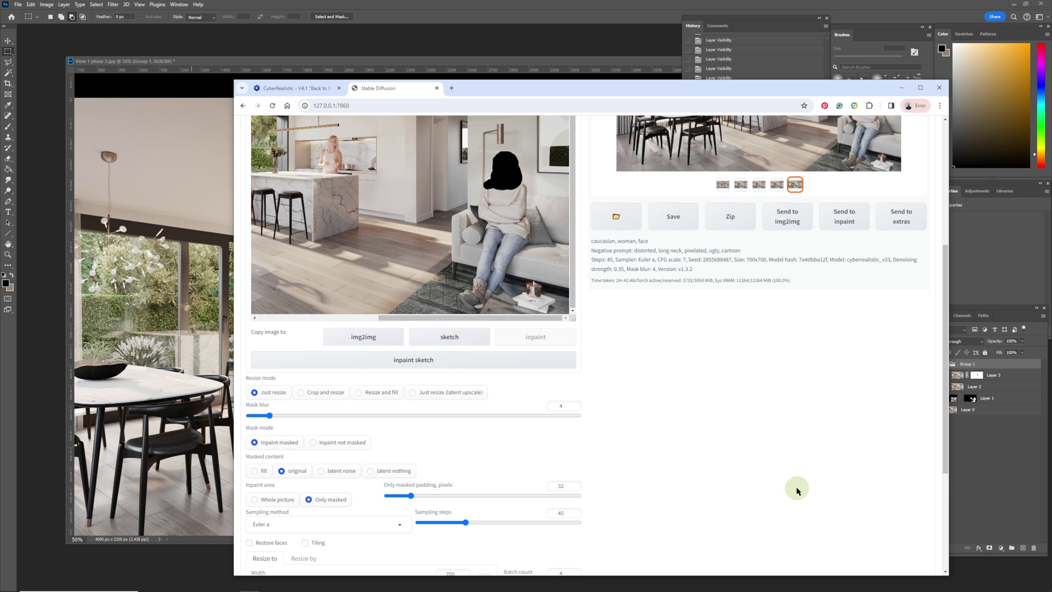
scroll(731, 493, down, 3)
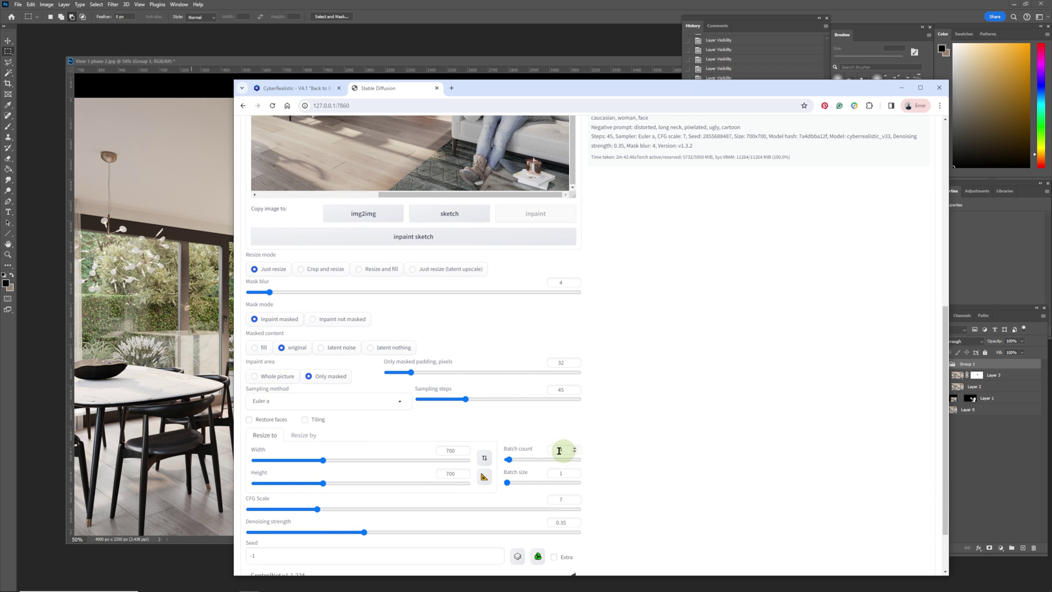
scroll(671, 423, up, 5)
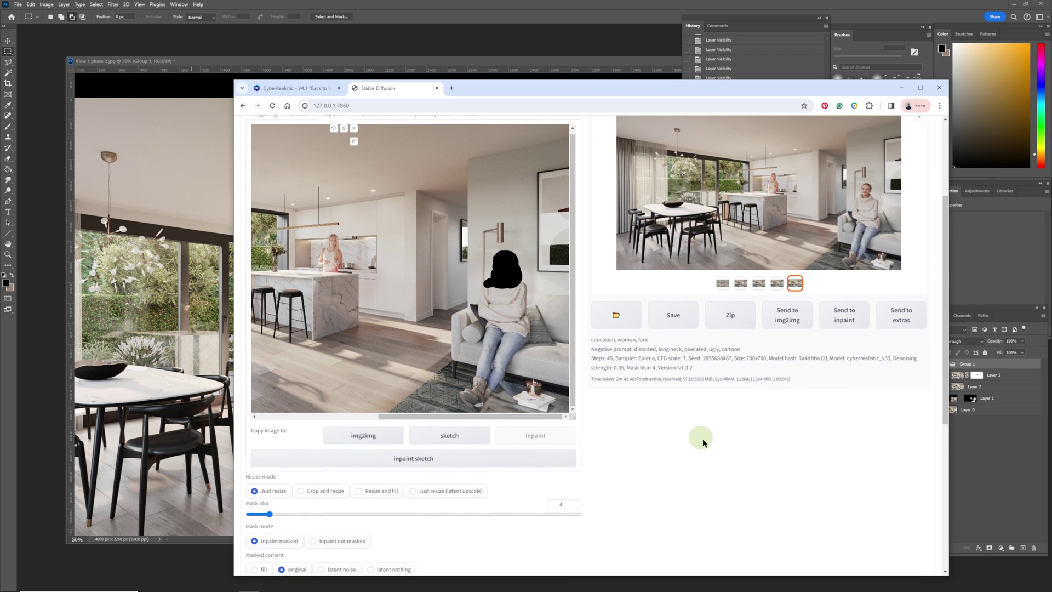
scroll(747, 459, up, 1)
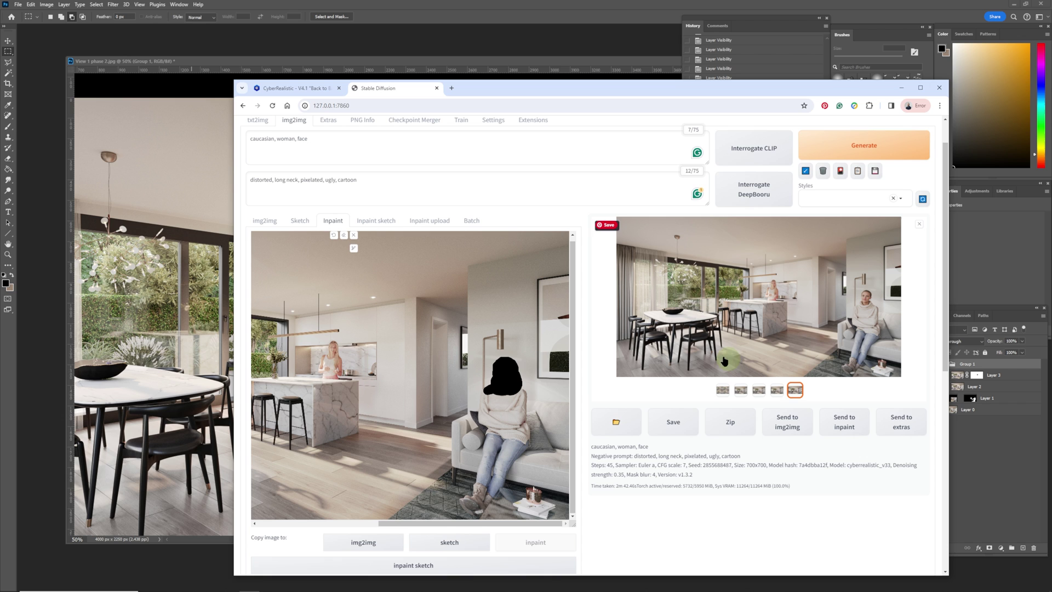
click(777, 390)
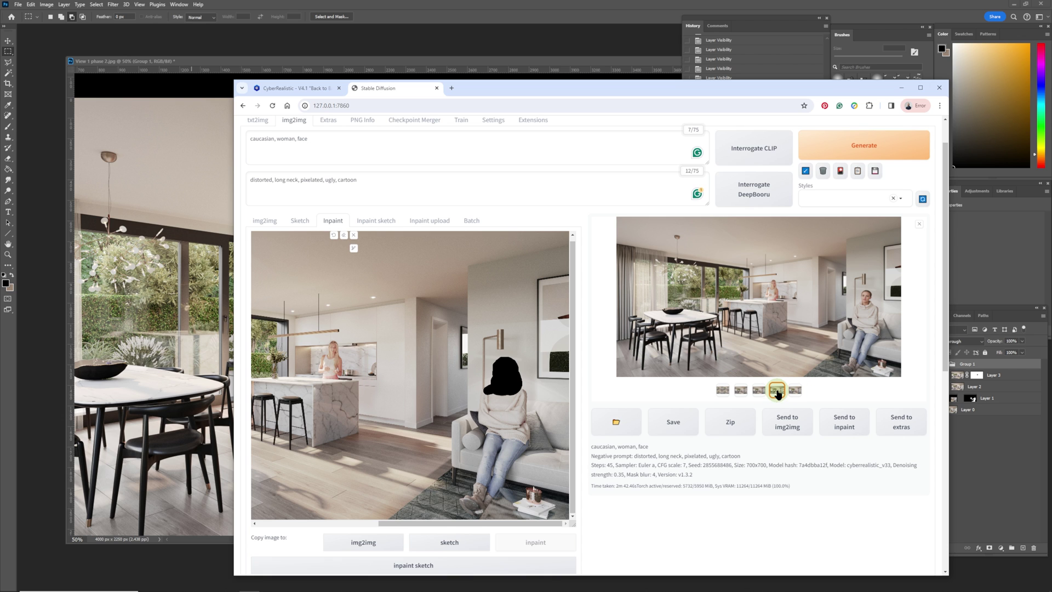
Replace the old mask with one over the kitchen woman's head and run inpainting again.
click(344, 236)
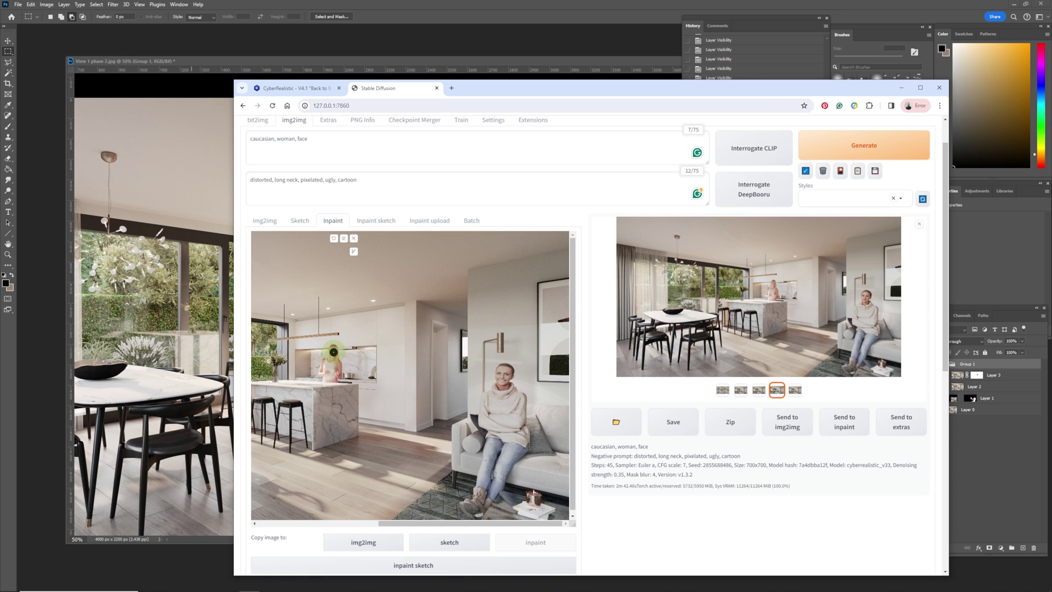
drag(332, 346, 332, 350)
drag(332, 348, 332, 349)
scroll(565, 494, down, 5)
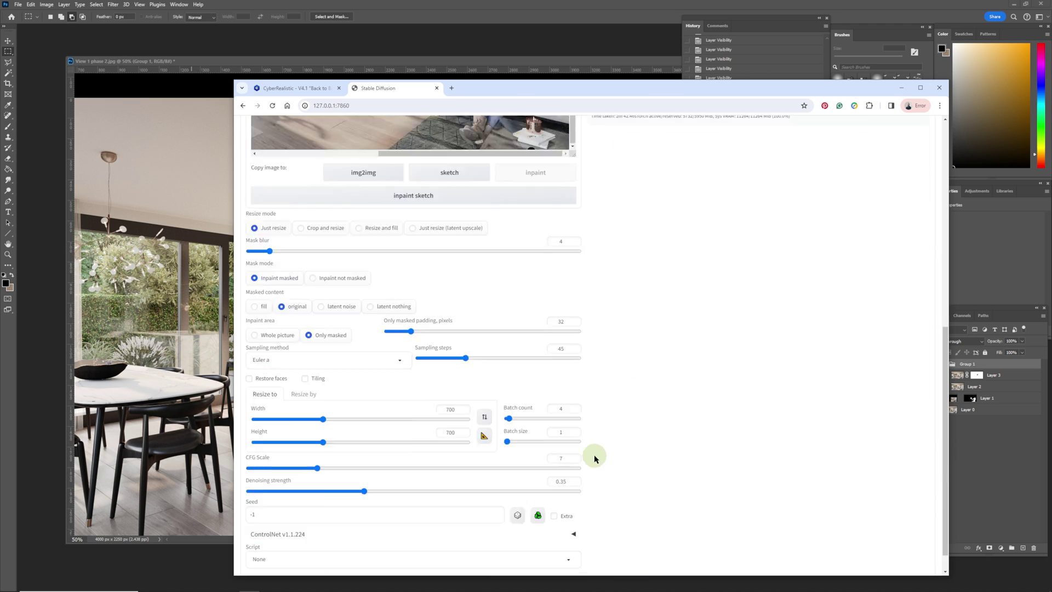
scroll(743, 454, up, 5)
key(ctrl+Return)
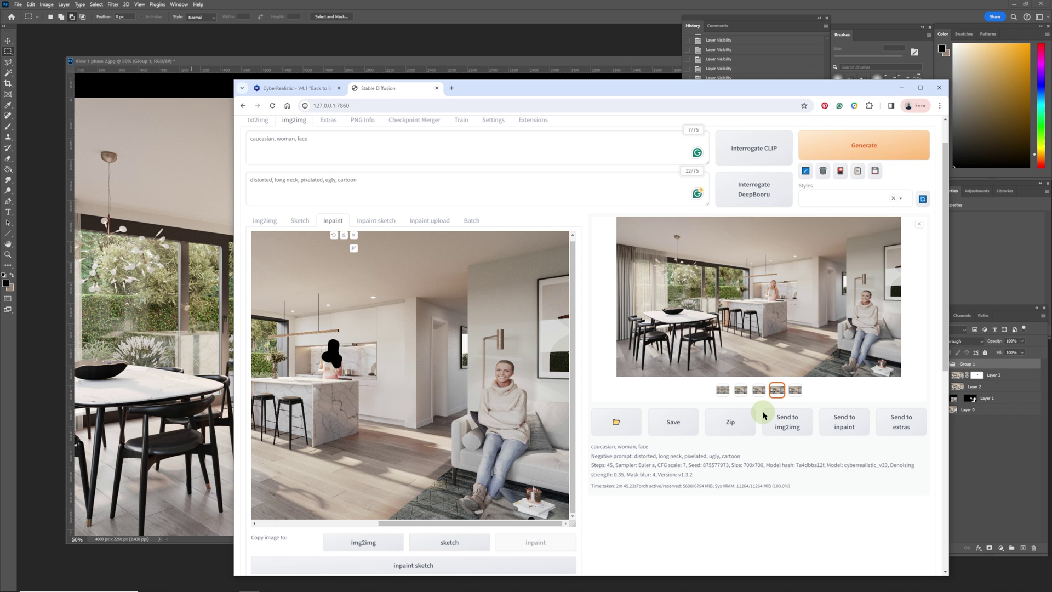
Browse the second-run results in the full-size viewer, advancing to the third variant.
click(793, 342)
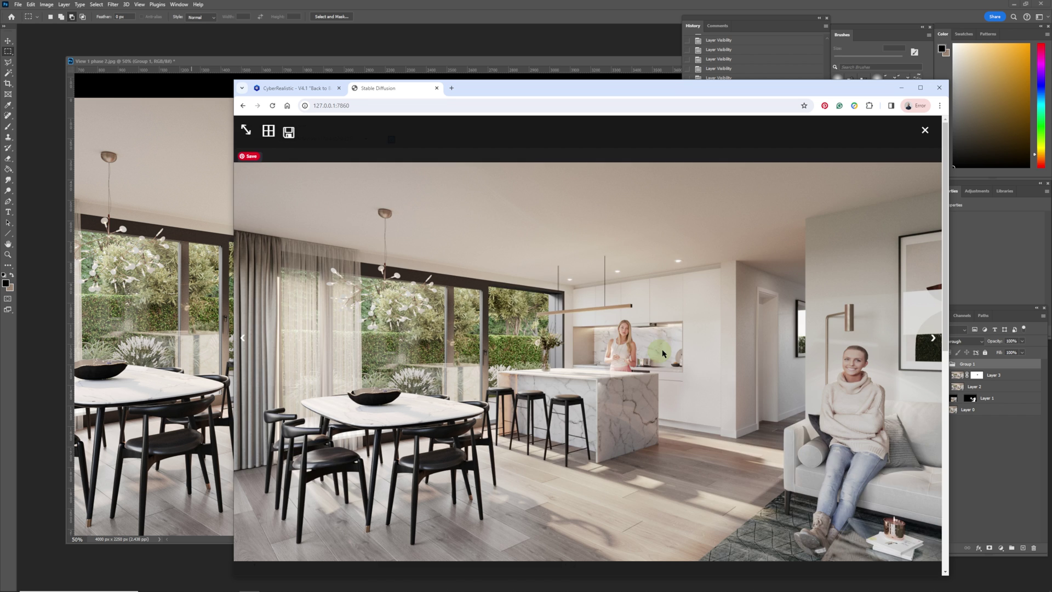
click(658, 348)
click(658, 349)
click(932, 342)
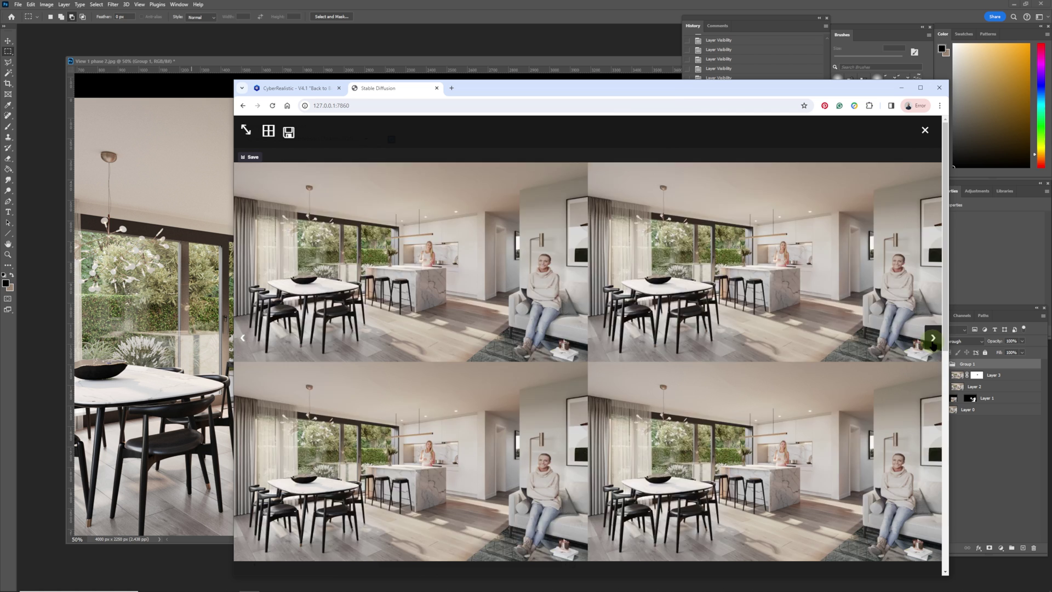
click(933, 340)
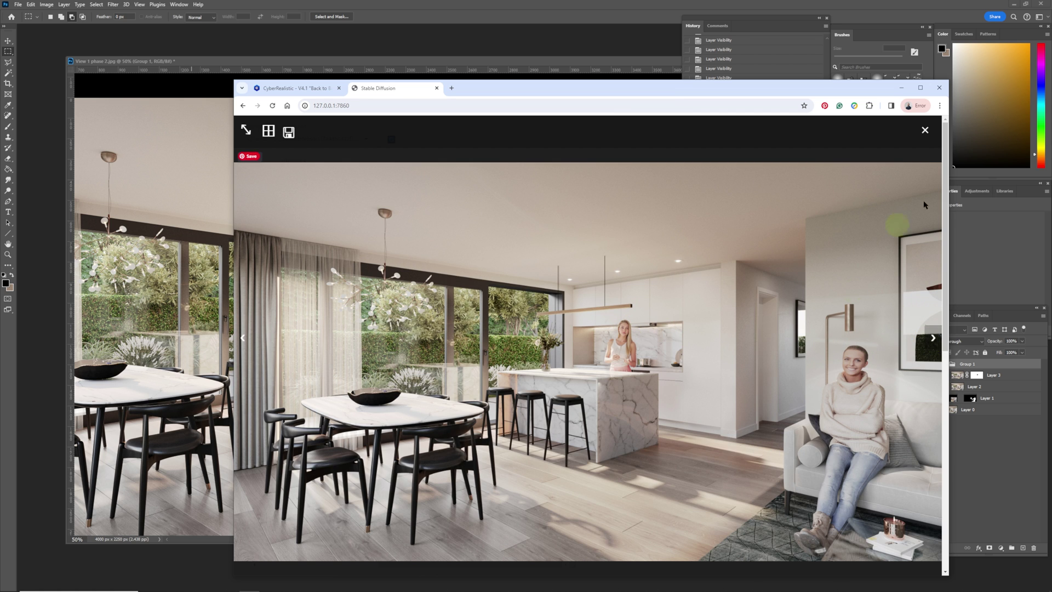
Check the img2img-images output folder in Explorer, then minimize Chrome to return to Photoshop.
click(925, 132)
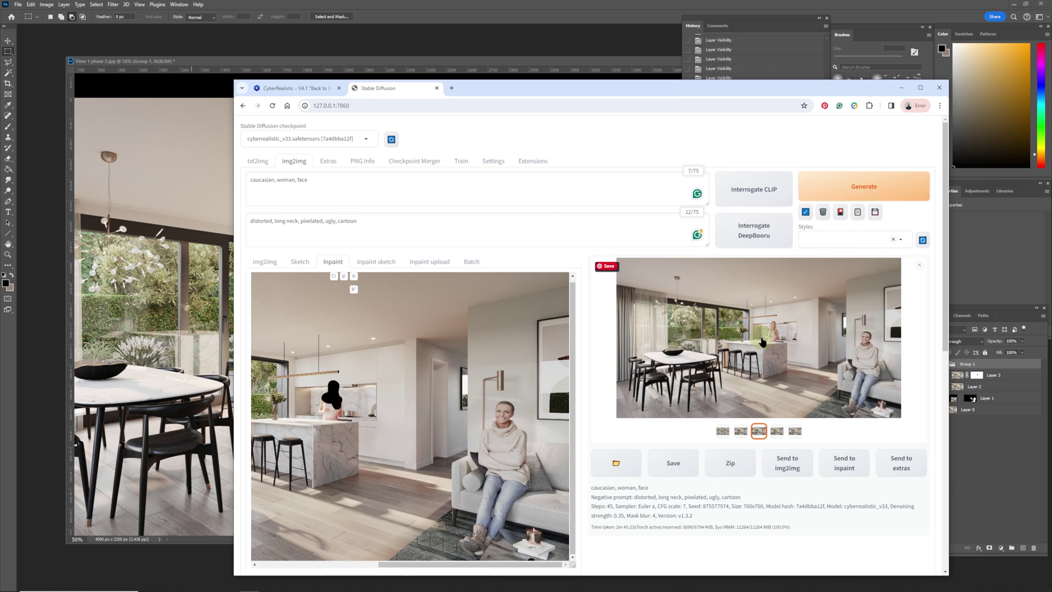
click(616, 462)
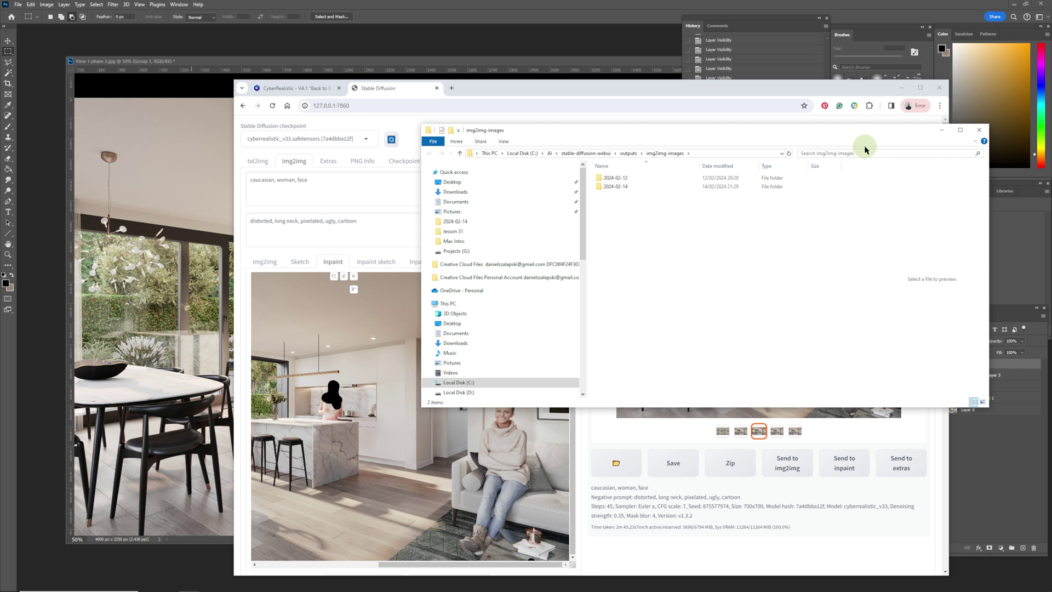
click(979, 131)
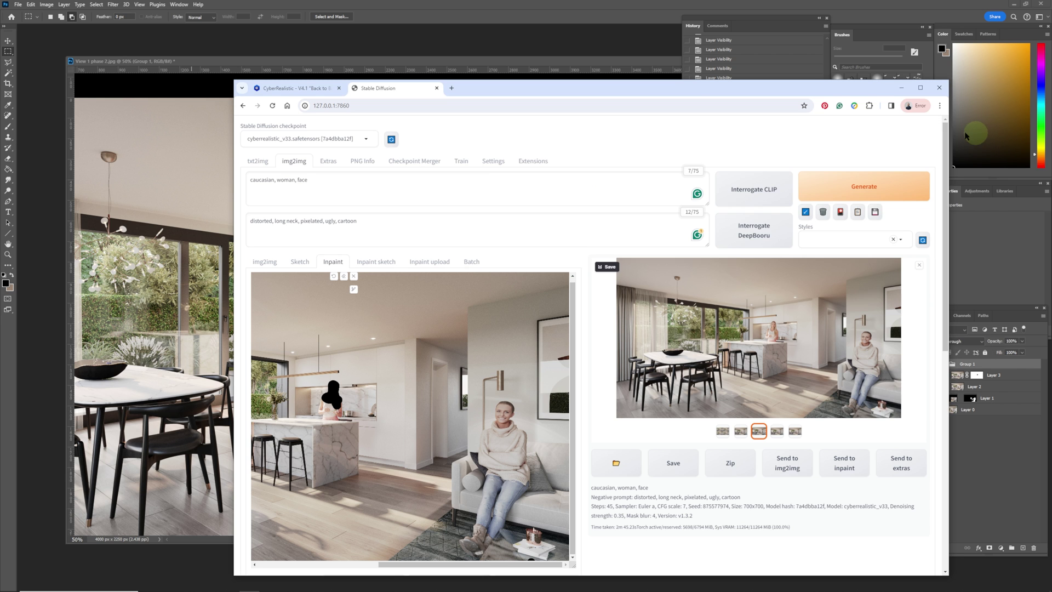
click(902, 87)
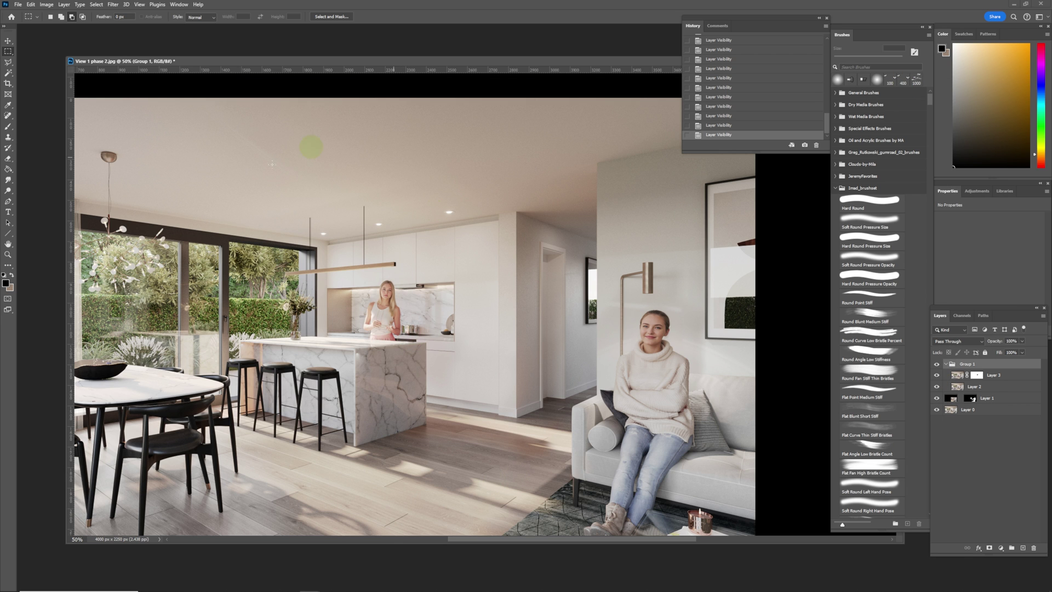
click(975, 386)
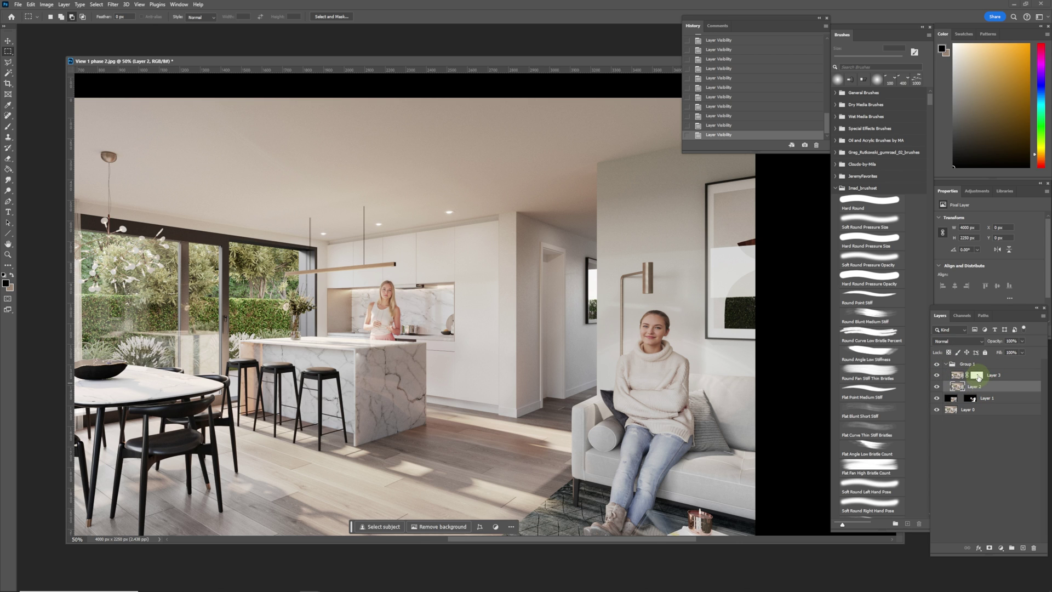
click(978, 376)
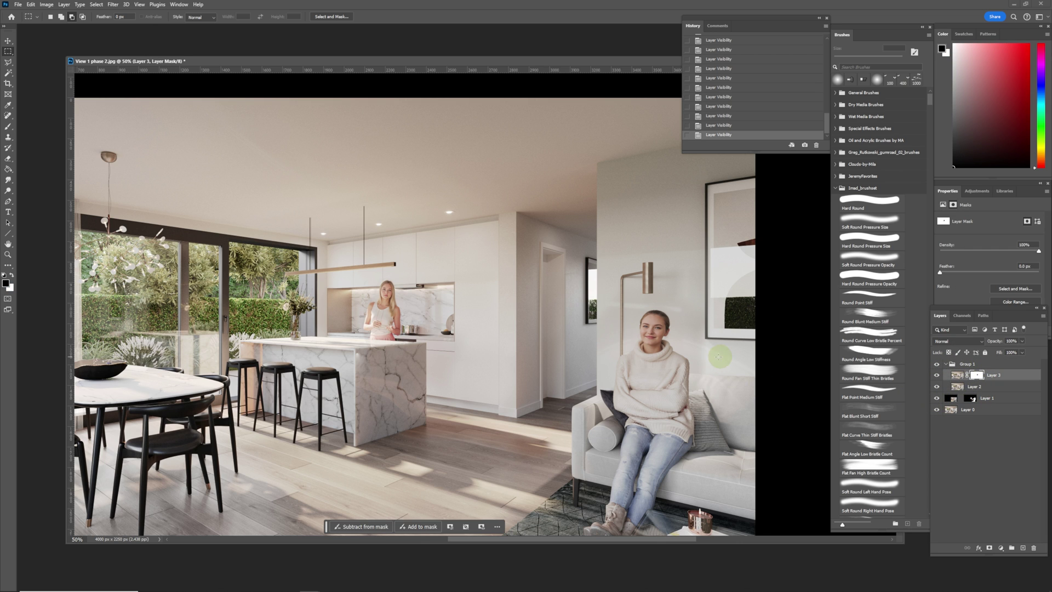
click(938, 376)
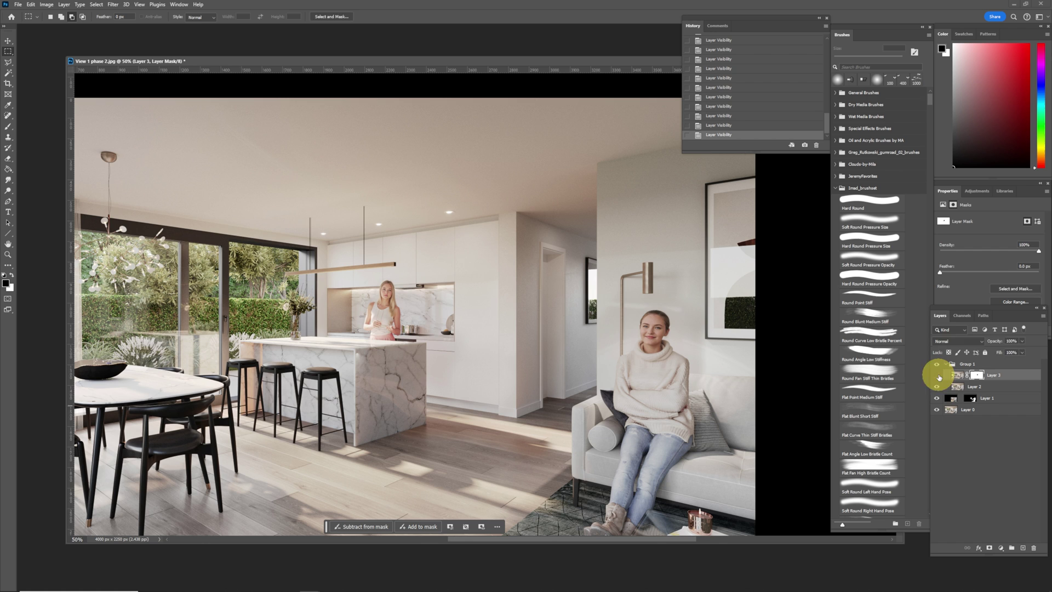
click(937, 376)
click(938, 376)
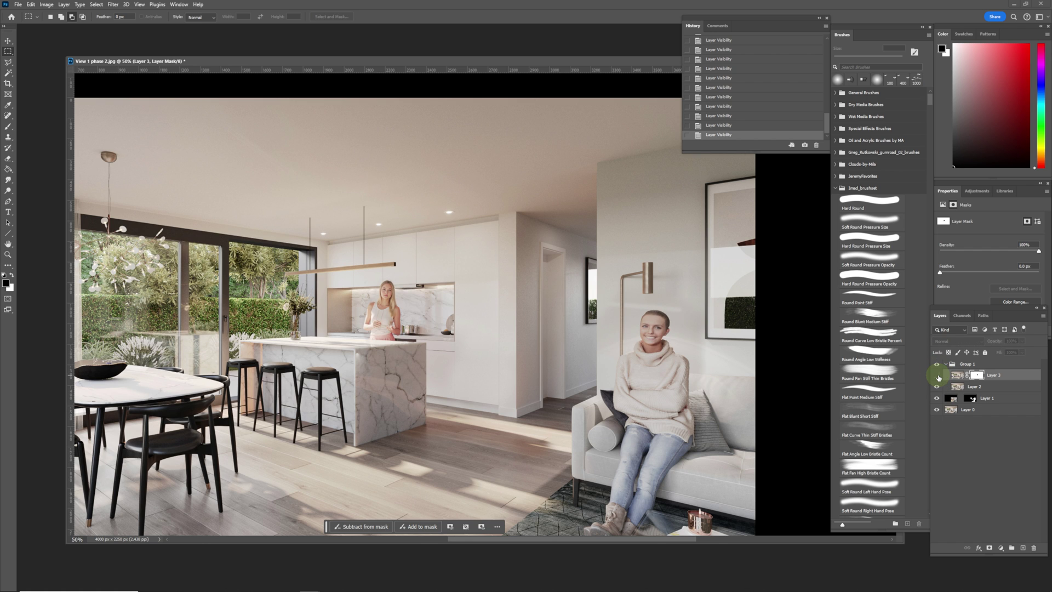
click(938, 376)
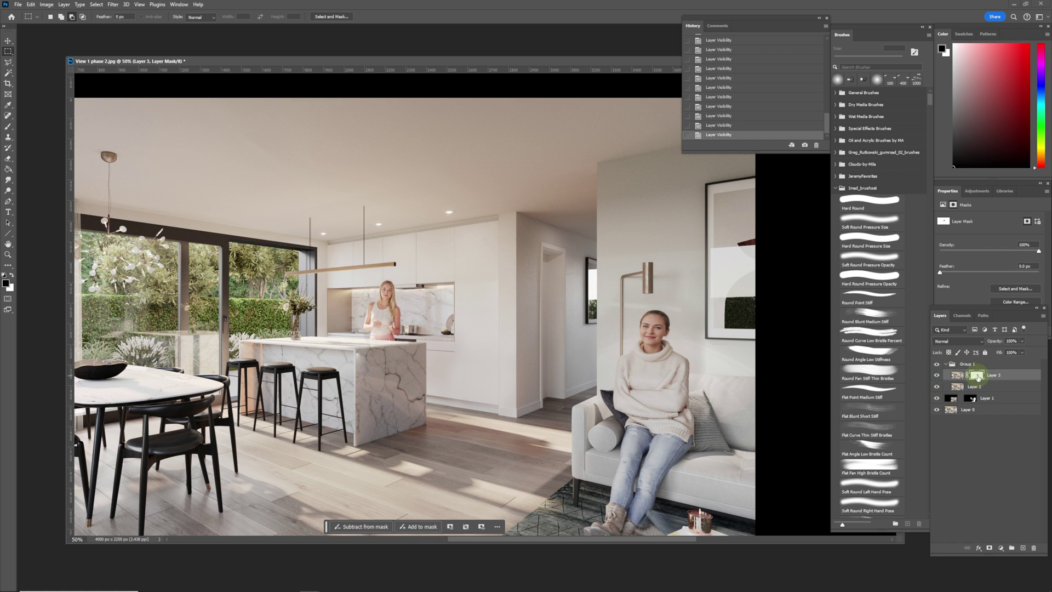
click(938, 376)
click(938, 376)
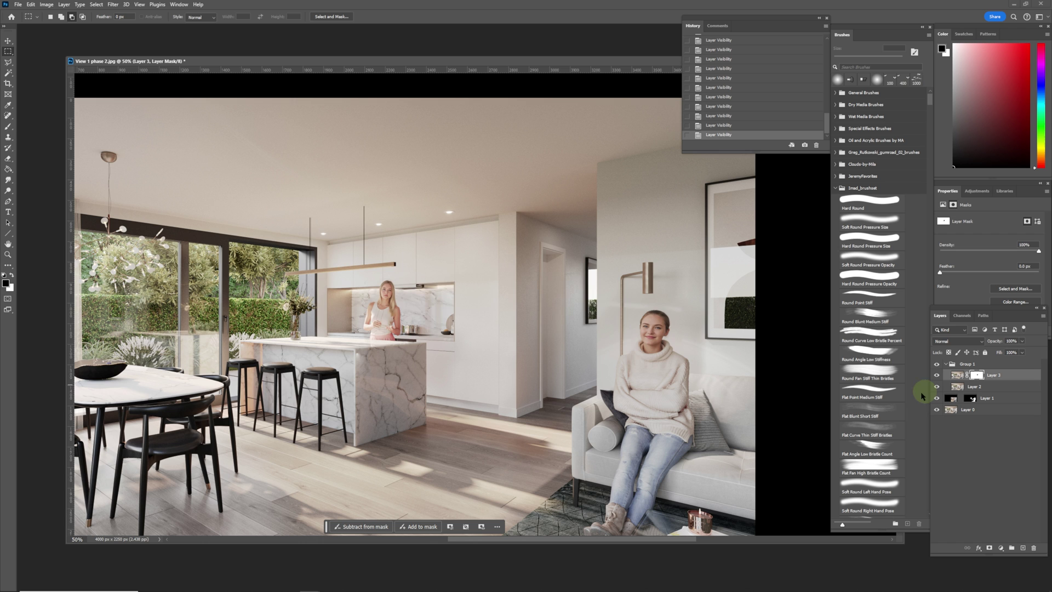